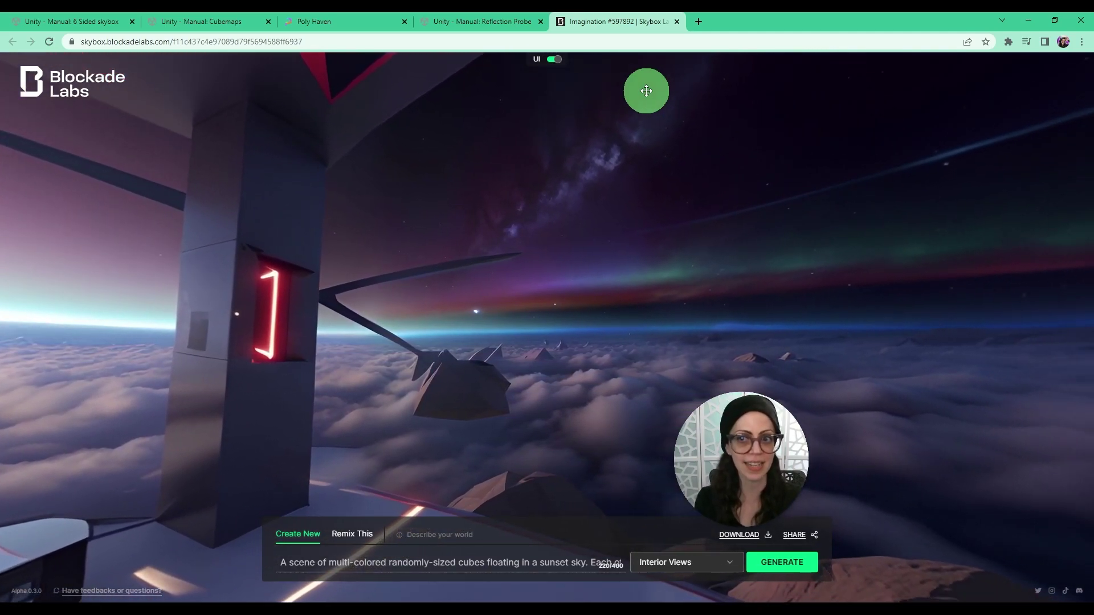
Review the 6 Sided skybox page's Properties table, then move on to the Cubemaps manual page
left_click(81, 21)
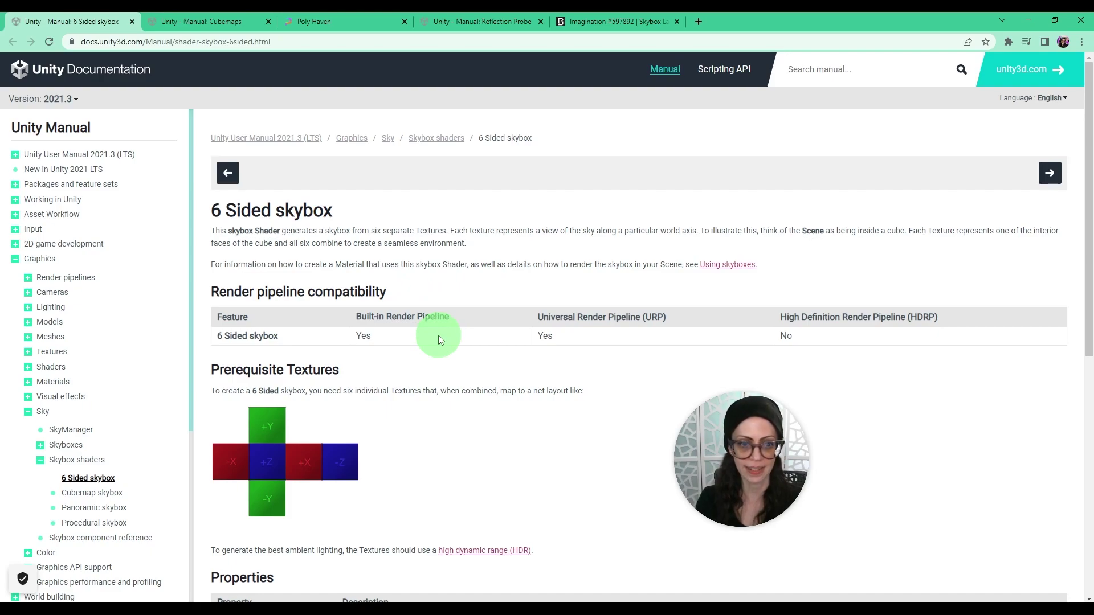
scroll(412, 368, "down", 3)
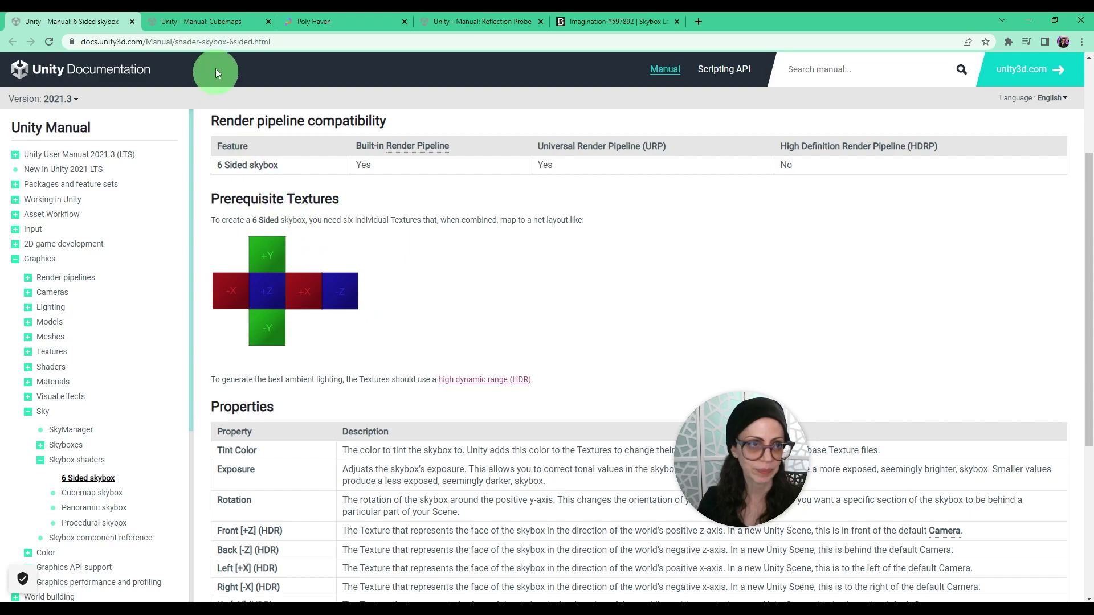
left_click(202, 21)
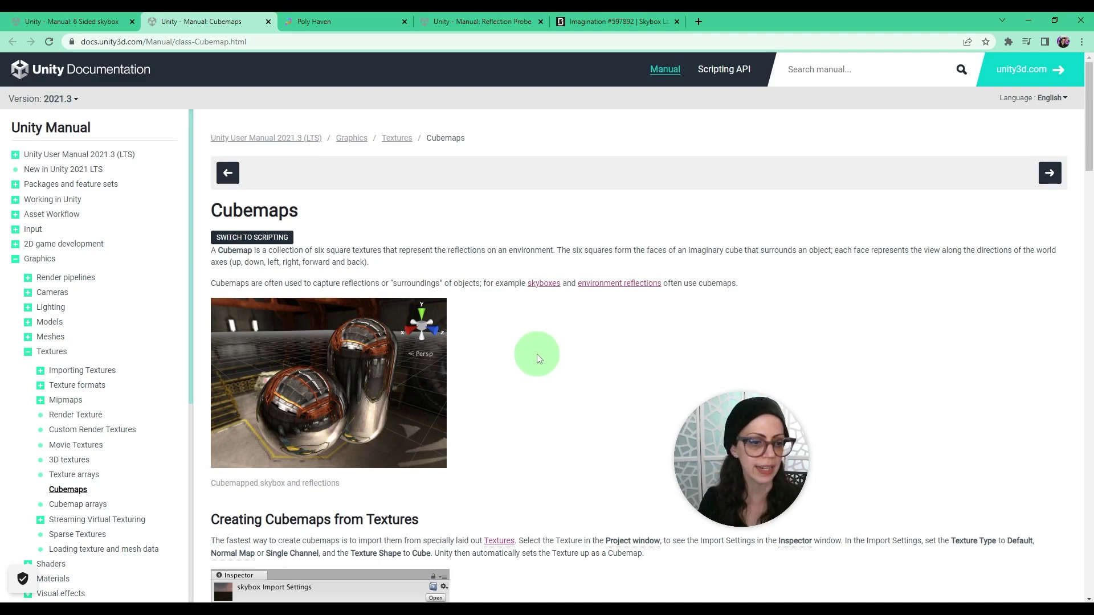
Look over the Cubemaps page's supported layout diagrams, then bring up the Poly Haven homepage
scroll(535, 351, "down", 5)
scroll(535, 354, "down", 2)
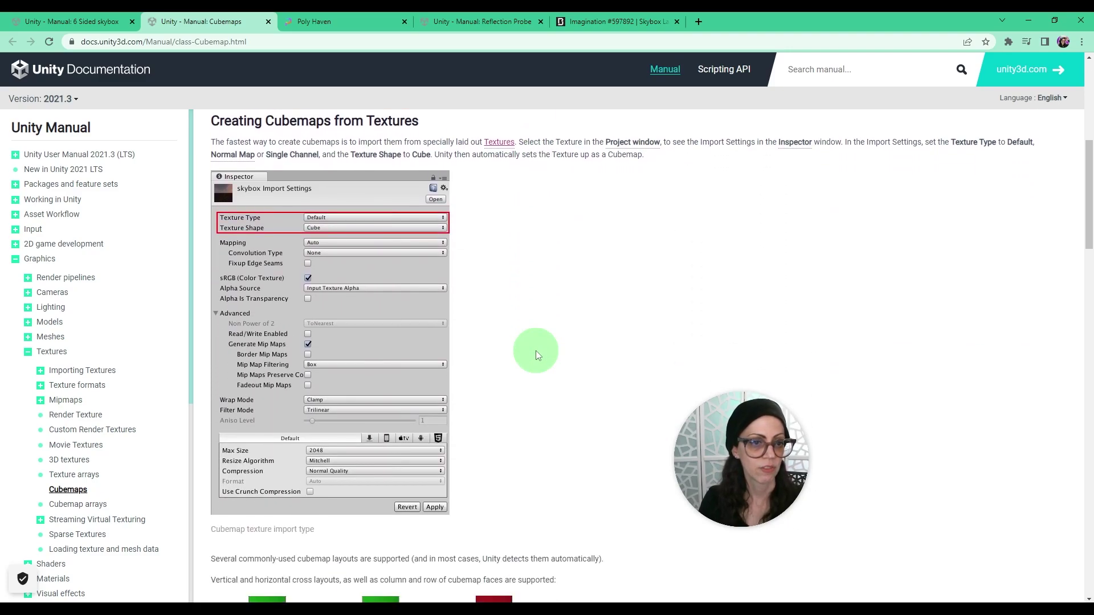
scroll(535, 355, "down", 6)
scroll(536, 354, "down", 1)
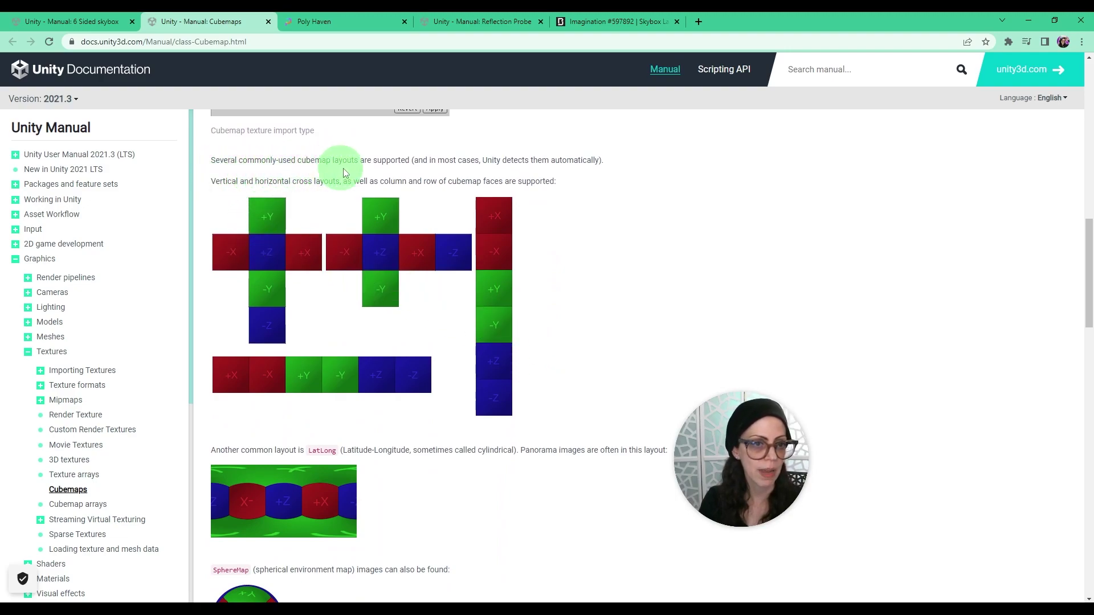
scroll(468, 311, "down", 5)
scroll(468, 311, "up", 5)
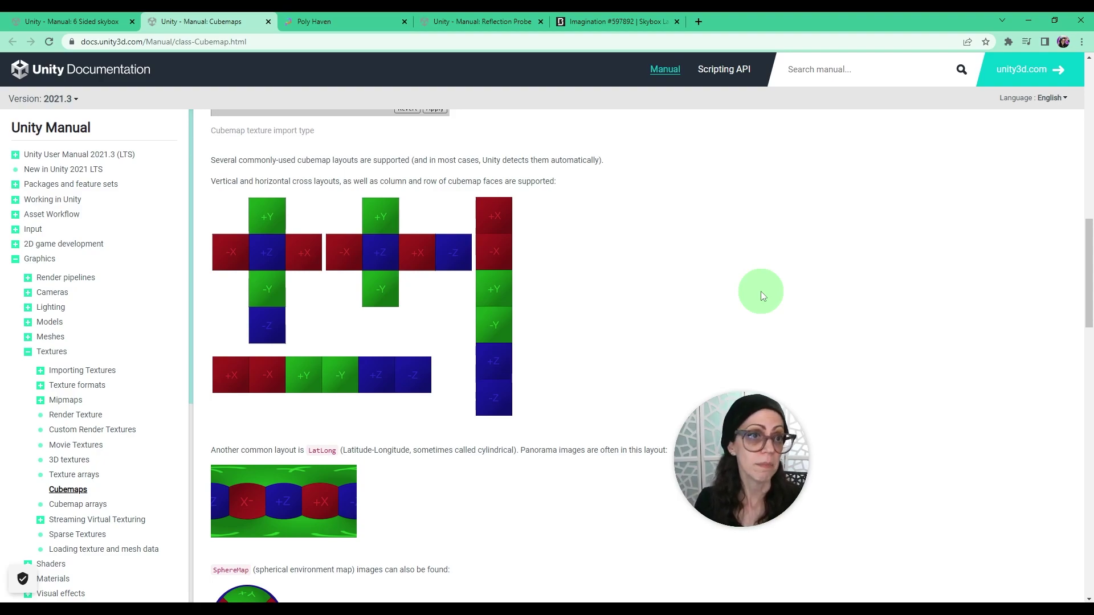
left_click(330, 26)
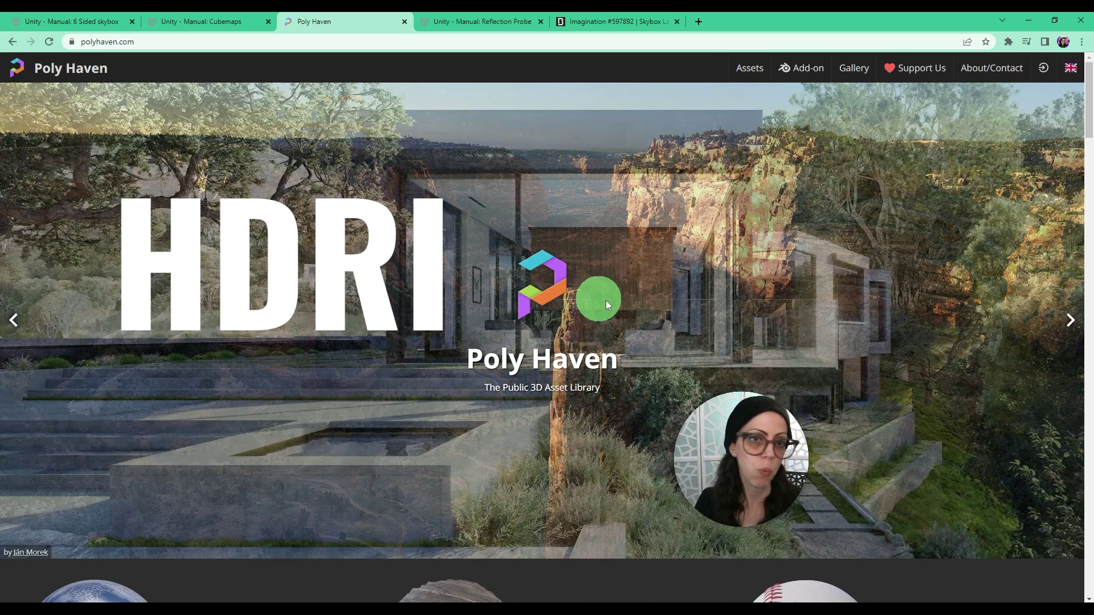
Check the Sunflowers (Pure Sky) HDRI's 1K and HDR options, then view the Reflection Probe manual page
scroll(757, 333, "down", 5)
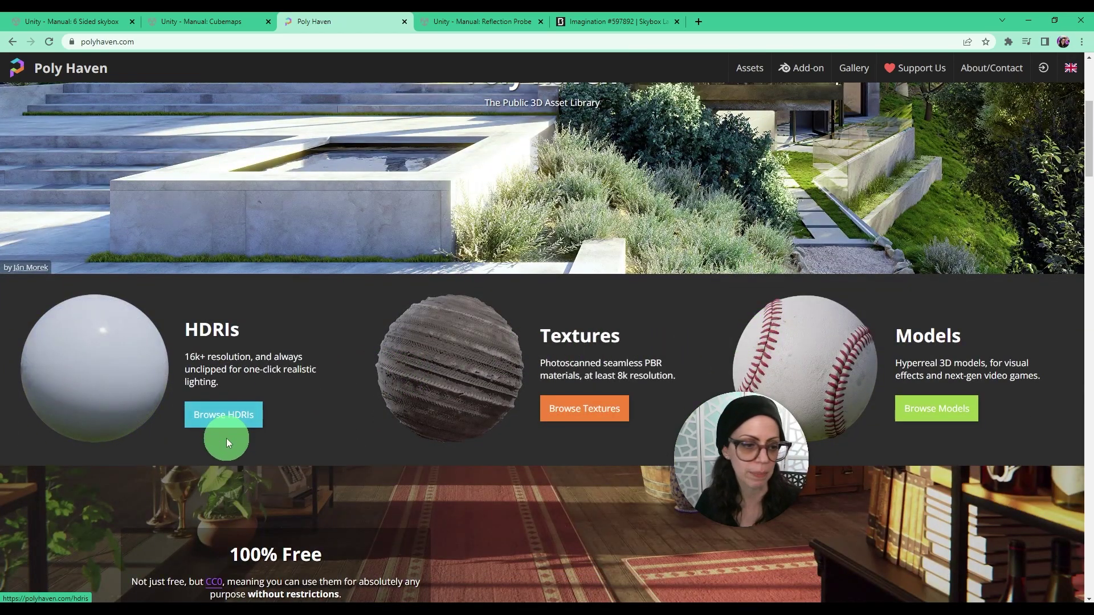
left_click(231, 419)
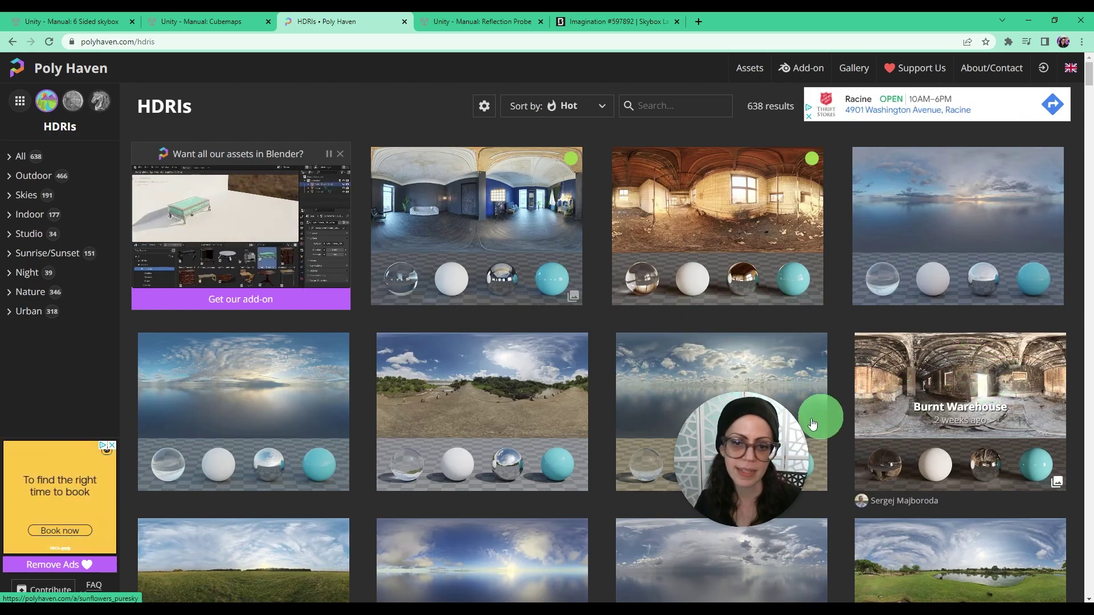
left_click(726, 390)
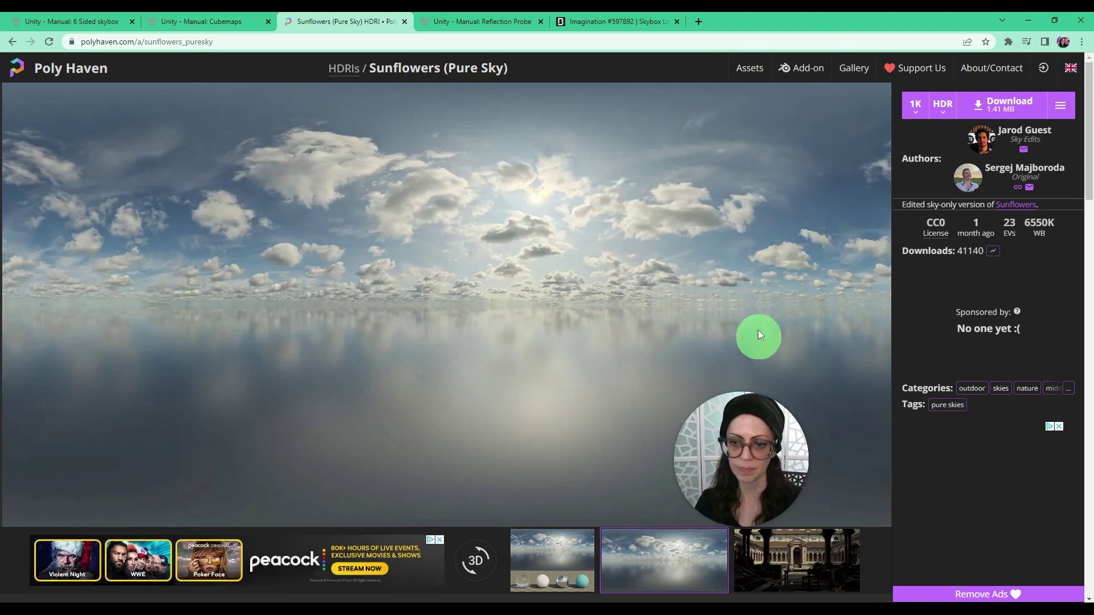
left_click(915, 107)
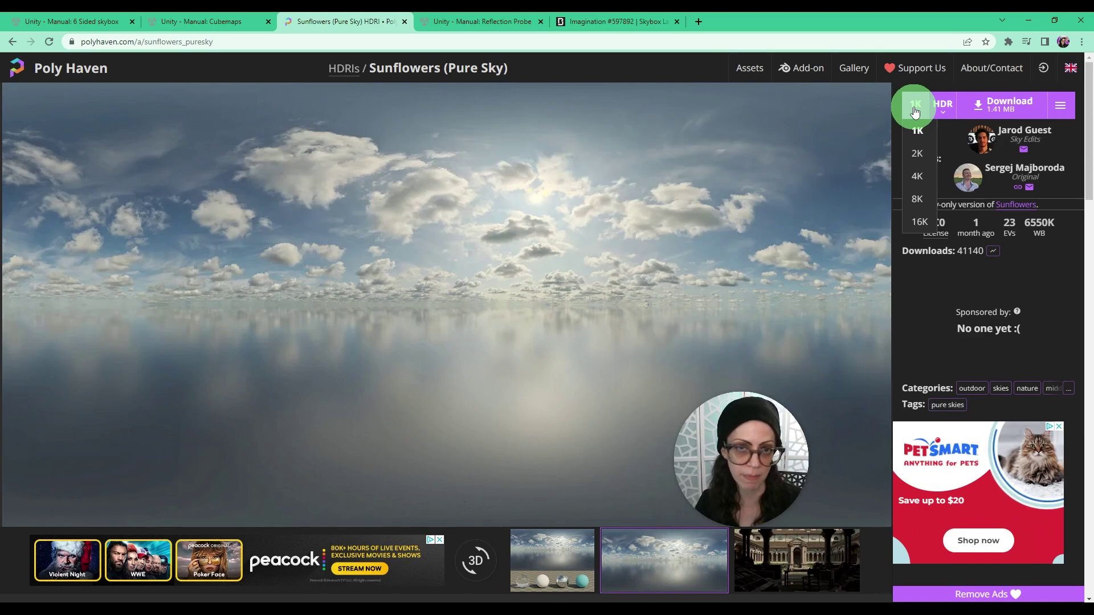
left_click(945, 109)
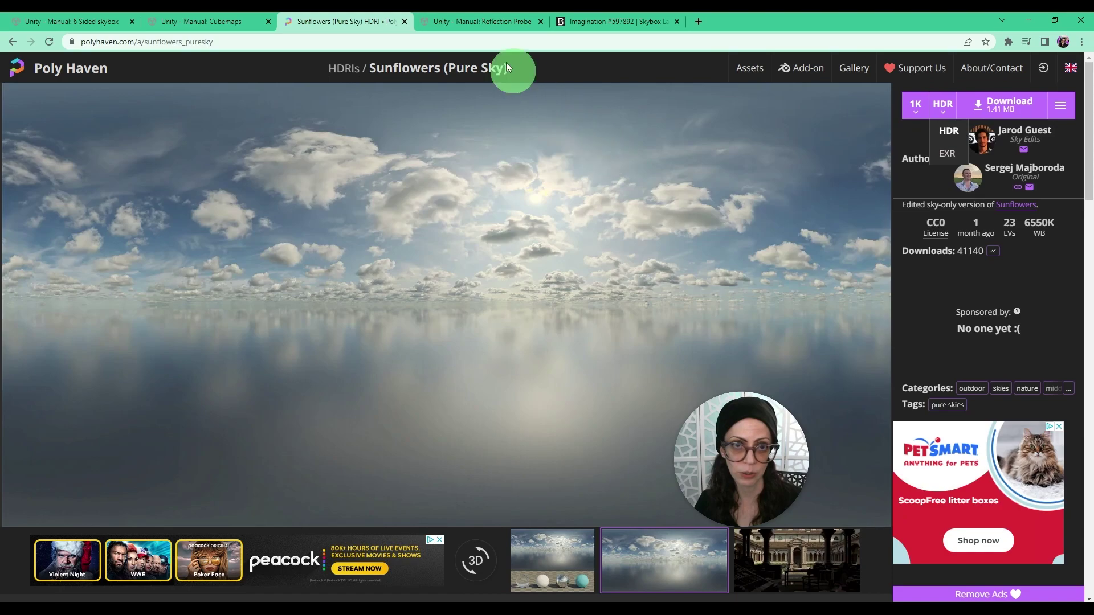
left_click(480, 22)
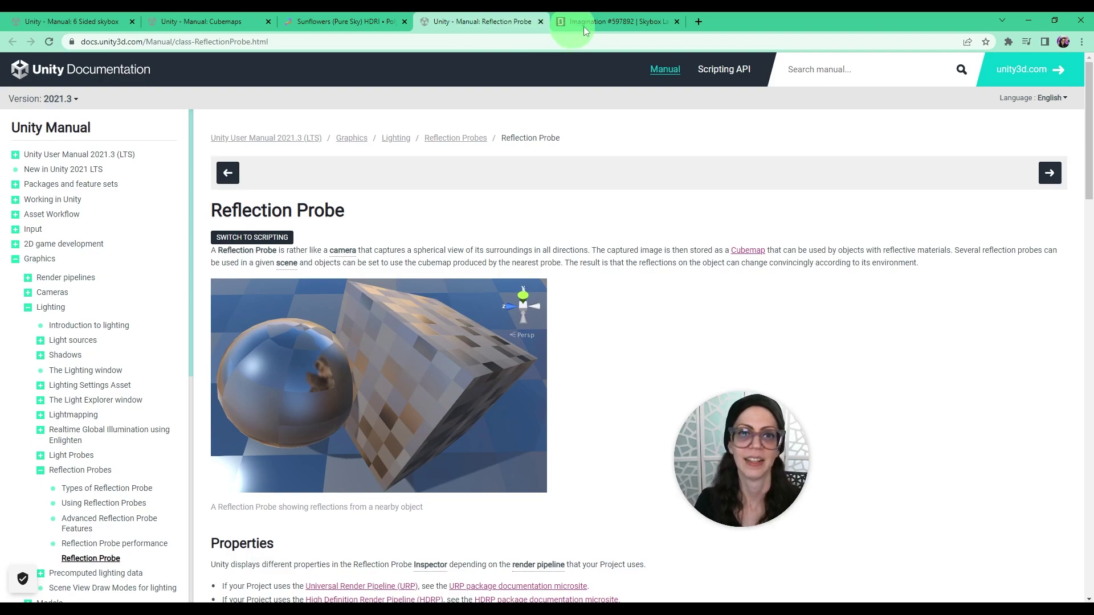
Delete the old floating-cubes prompt in Blockade Labs, leaving the description at 0/400 characters
left_click(609, 23)
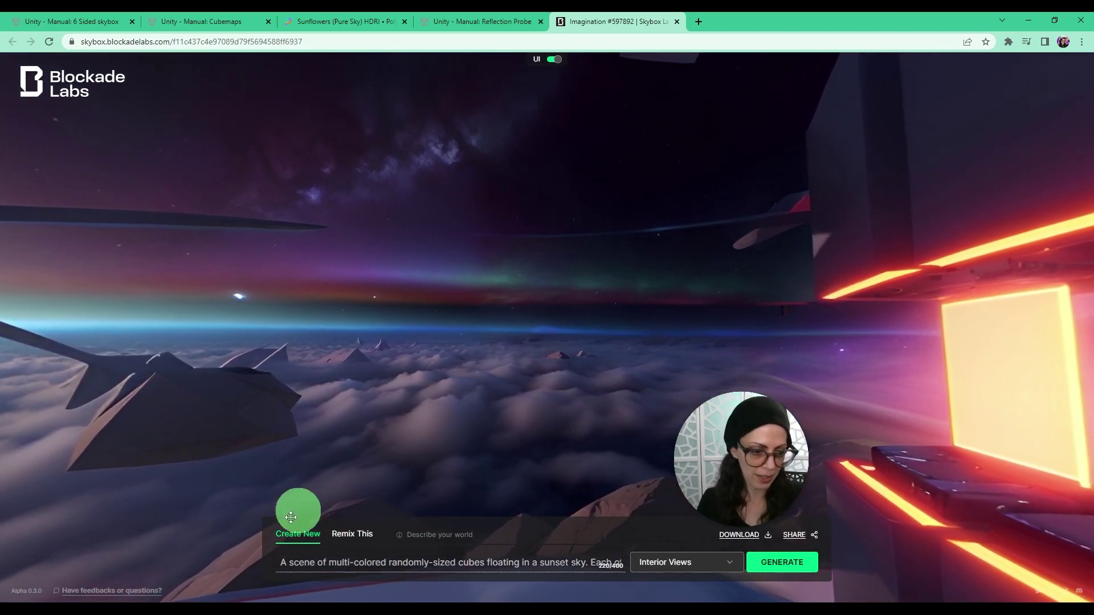
left_click_drag(281, 562, 669, 557)
key("BackSpace")
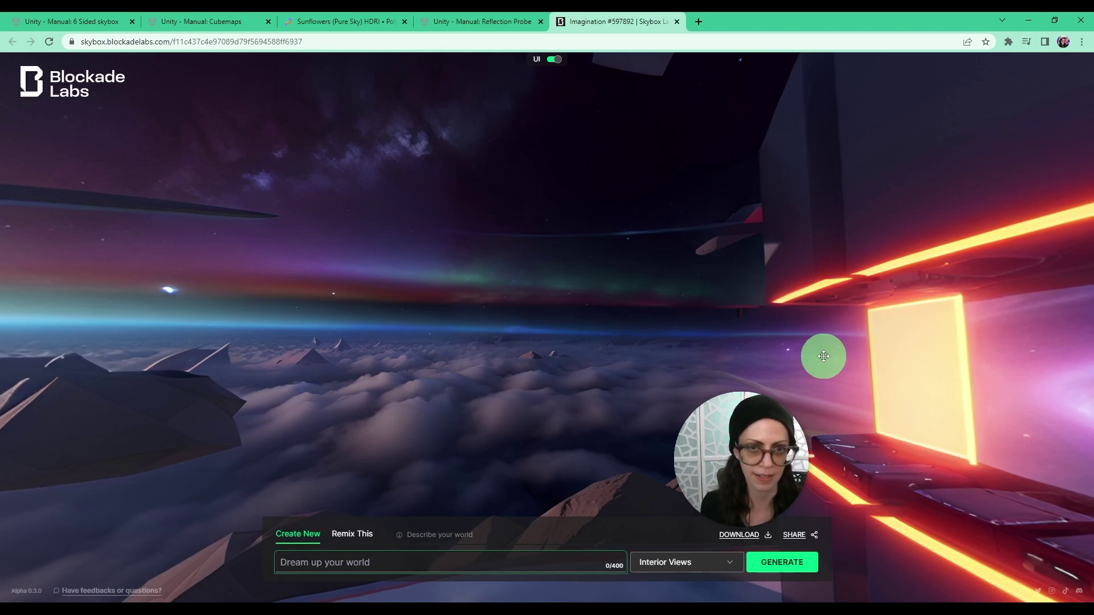
Generate a SciFi-style skybox from the prompt 'A Chicago skyline at night with fog and mist'
type("A Chicago skyline")
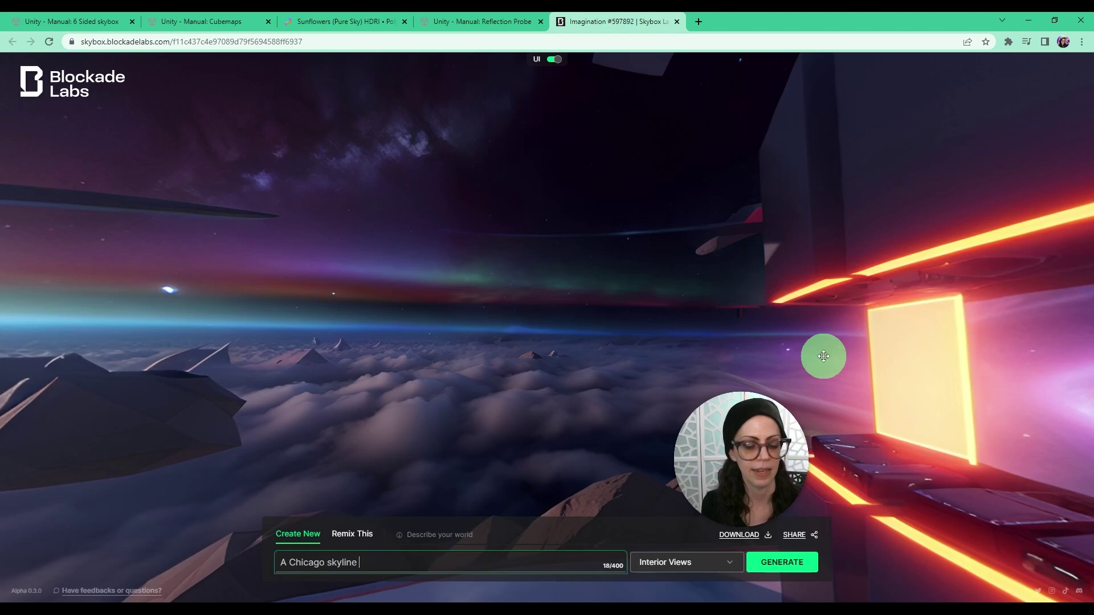
type(" at night")
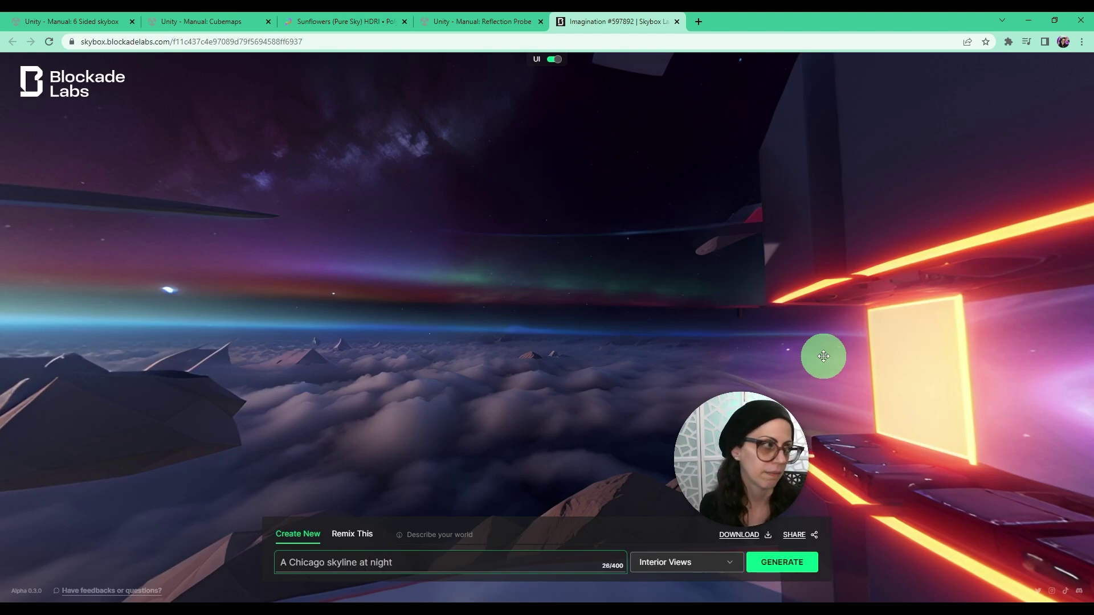
type(" with fog ")
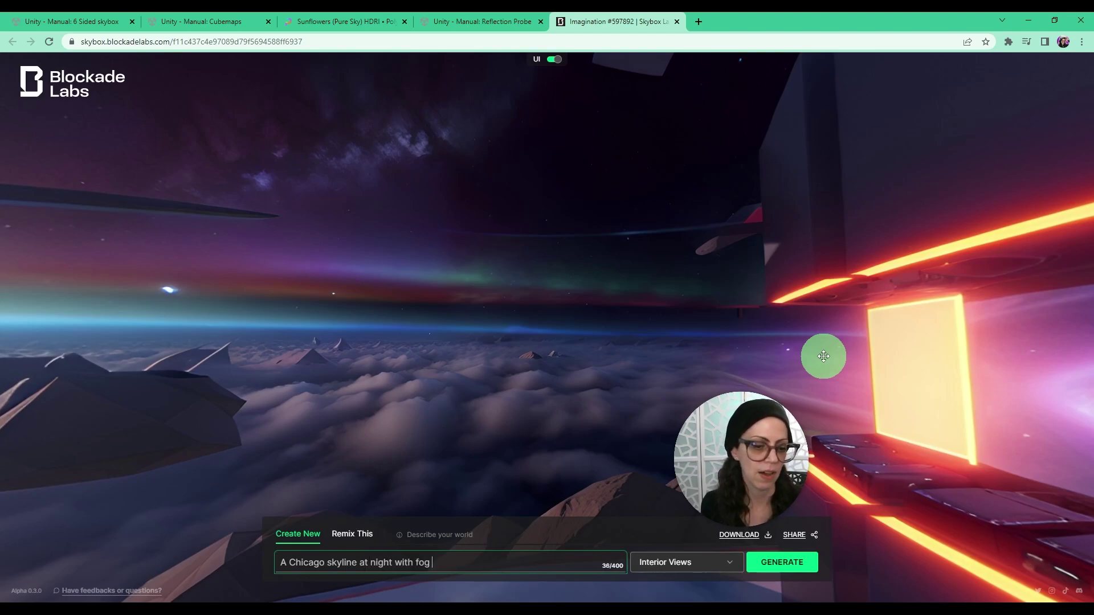
type("and mist")
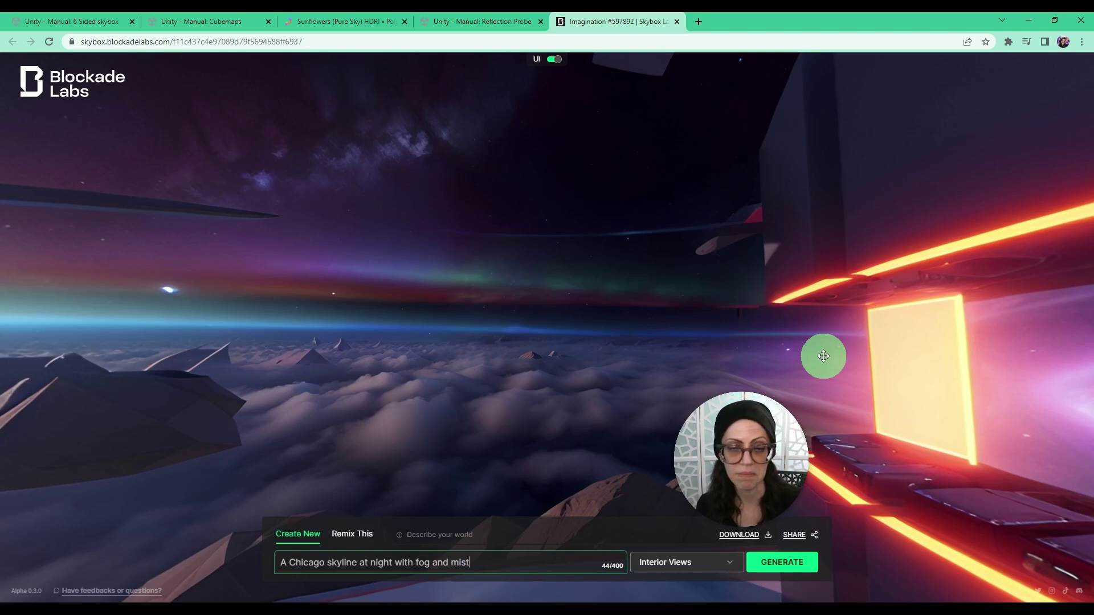
left_click(696, 566)
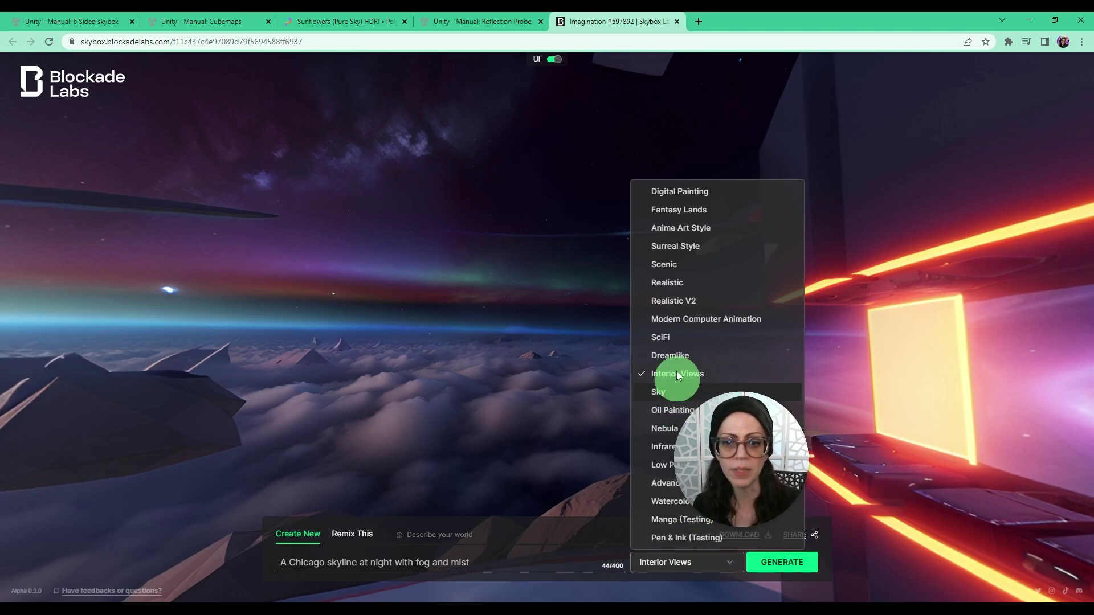
left_click(671, 337)
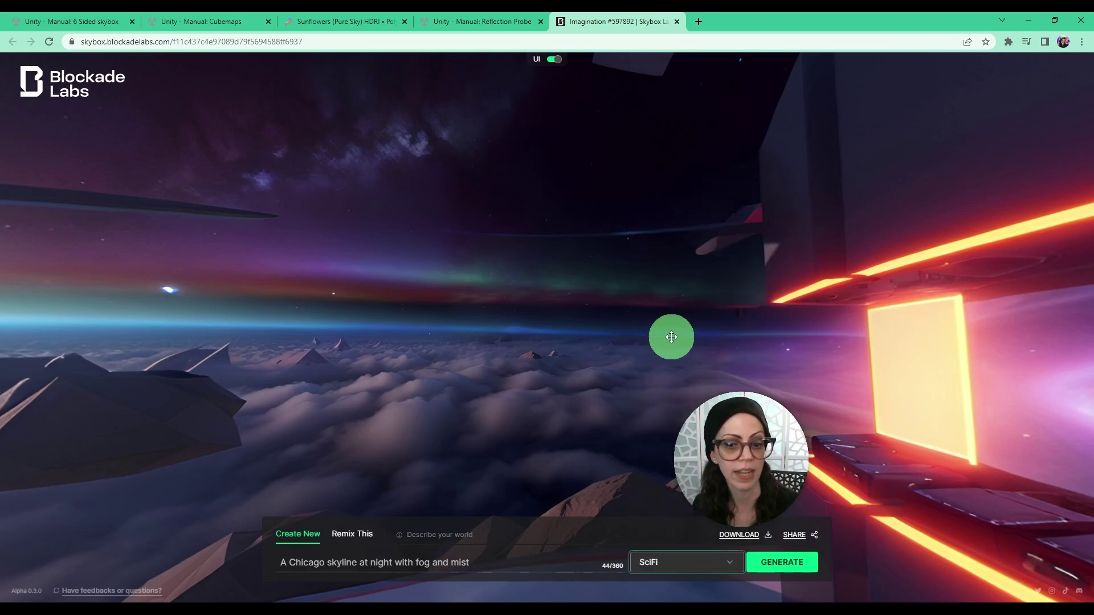
left_click(783, 568)
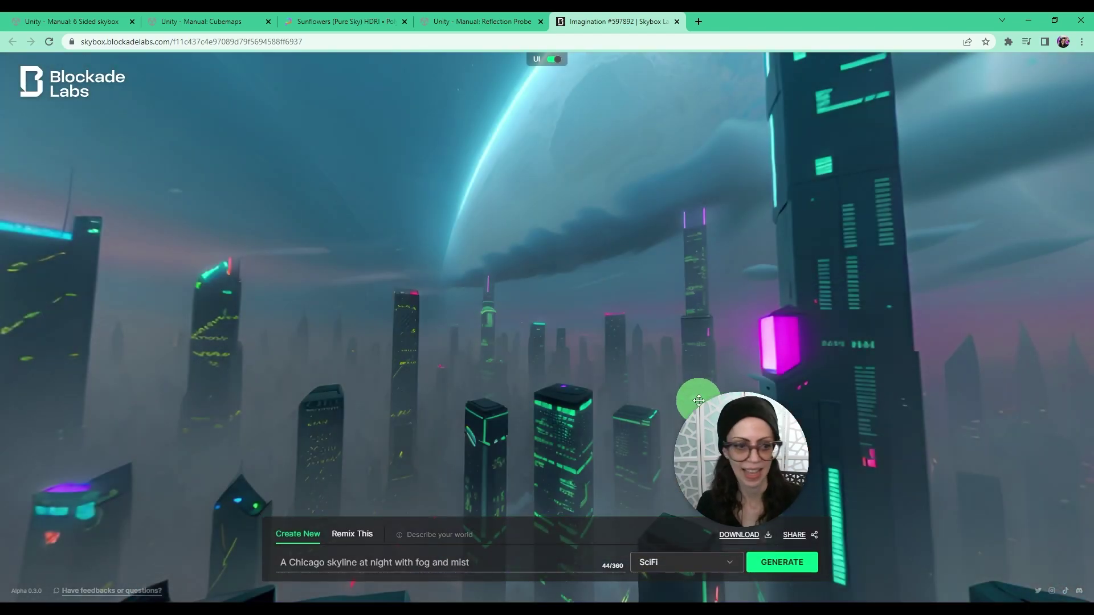
Look around the generated sci-fi Chicago skyline and download it as a JPG image
right_click_drag(699, 400, 438, 388)
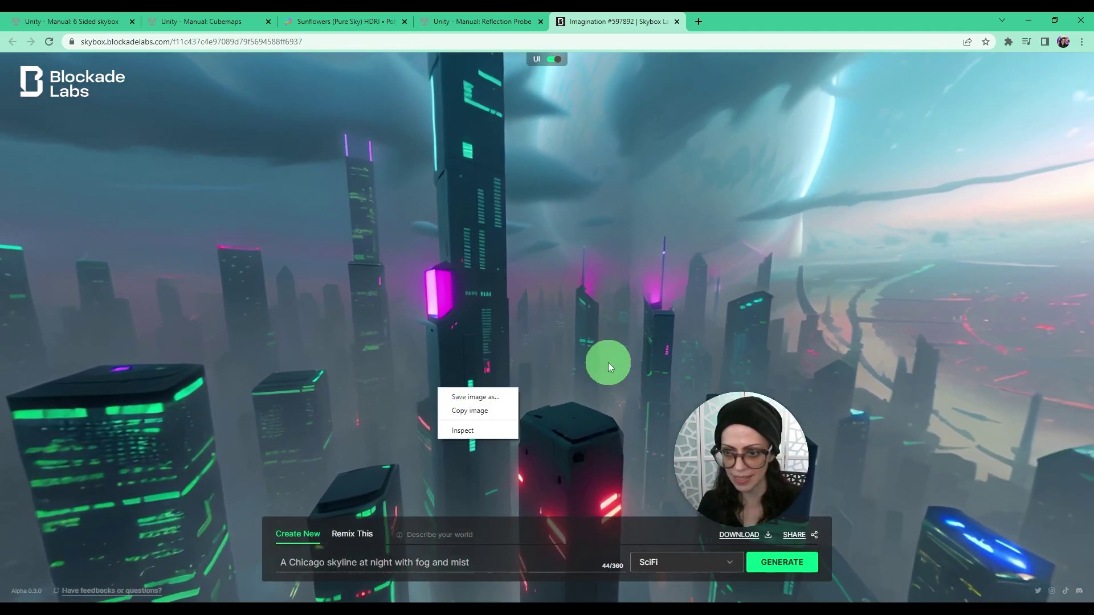
right_click_drag(607, 362, 481, 375)
right_click_drag(481, 375, 548, 351)
right_click_drag(678, 353, 654, 244)
mouse_move(669, 350)
right_mouse_down()
mouse_move(689, 327)
mouse_move(688, 351)
right_mouse_up()
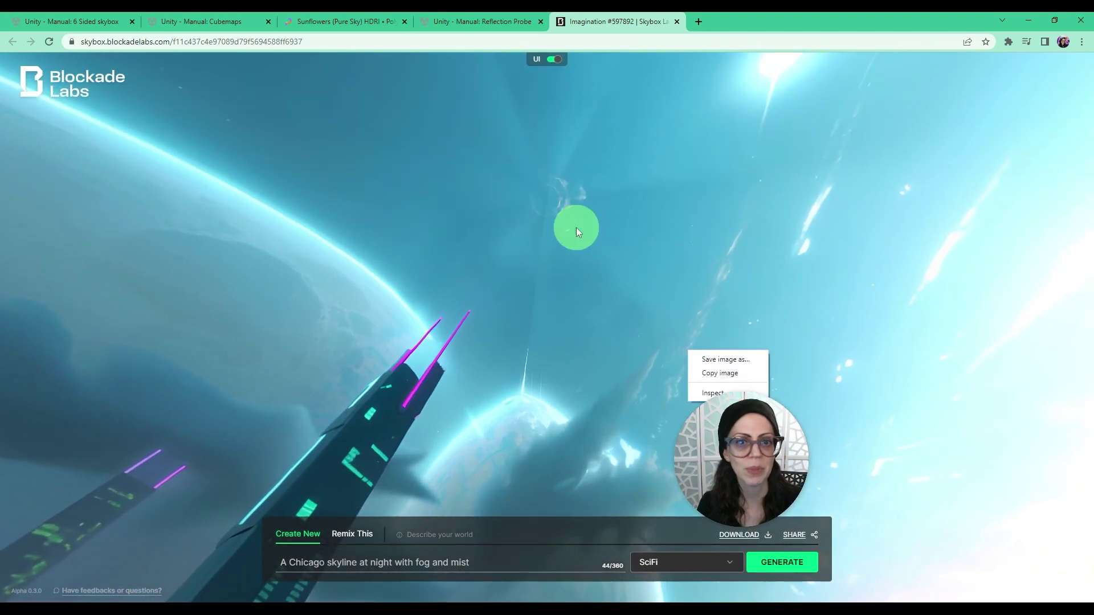
right_click_drag(812, 415, 796, 251)
right_click_drag(812, 289, 696, 258)
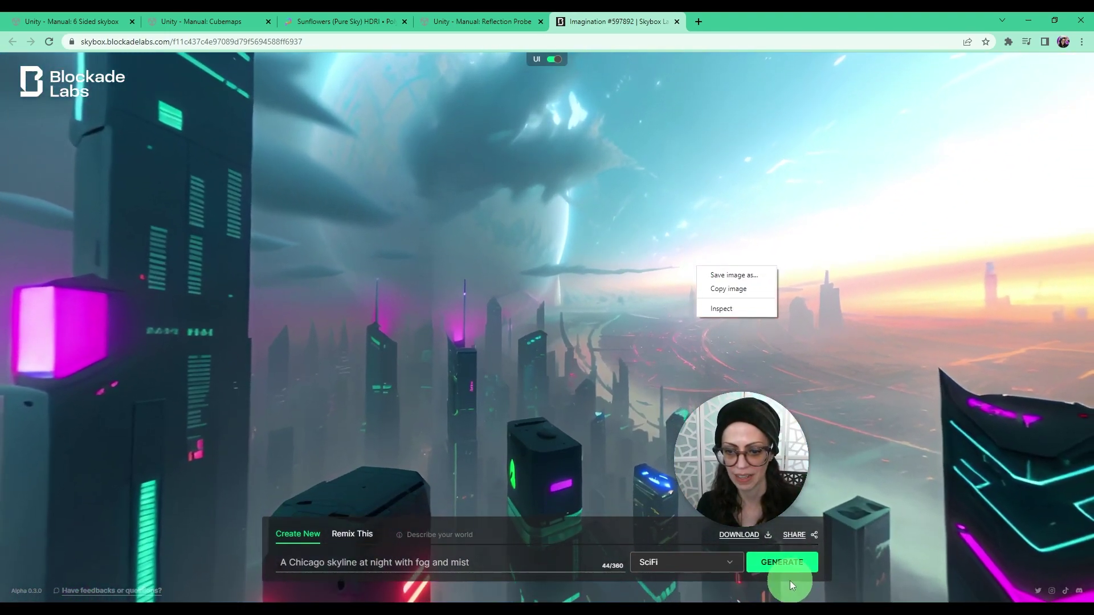
left_click(740, 534)
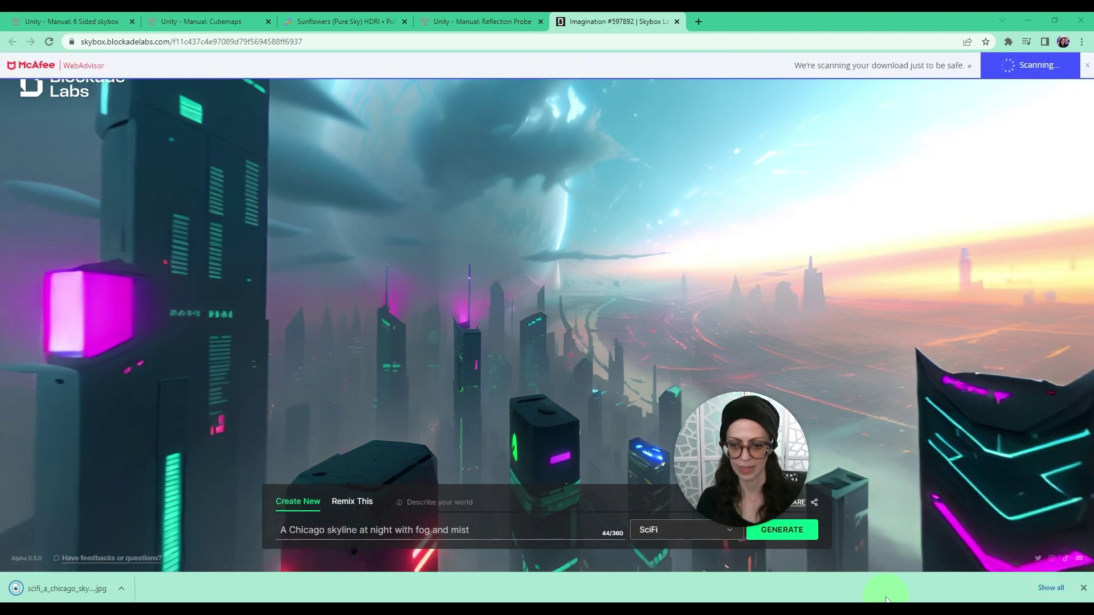
Import scifi_a_chicago_skyline_at_night_with_fog_and_mist.jpg from Downloads into Unity's Assets/Skyboxes folder
key("alt+Tab")
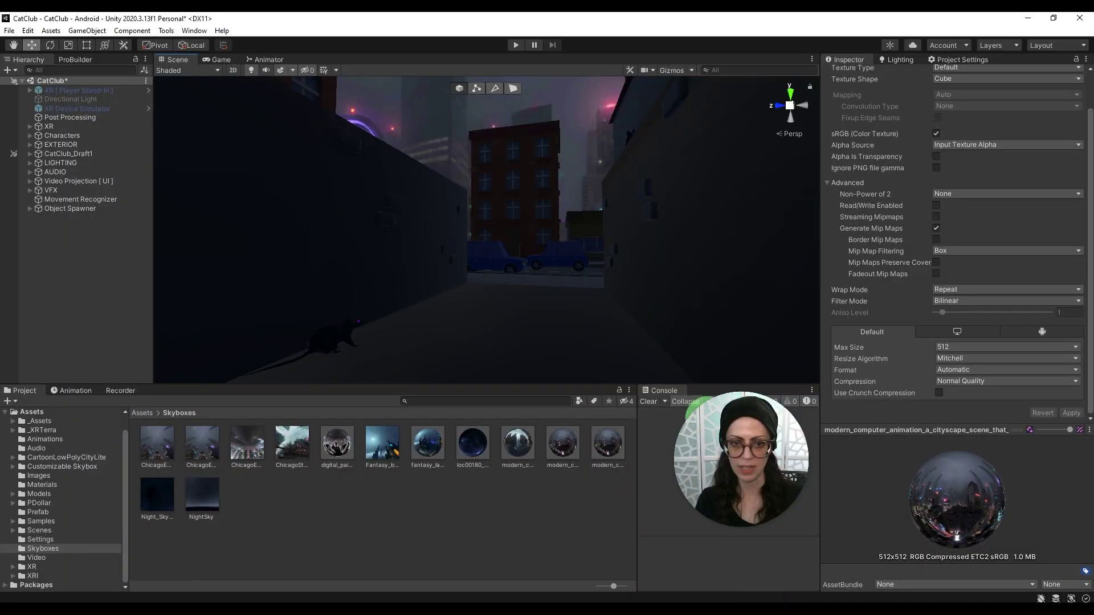
left_click_drag(682, 294, 672, 329, "alt")
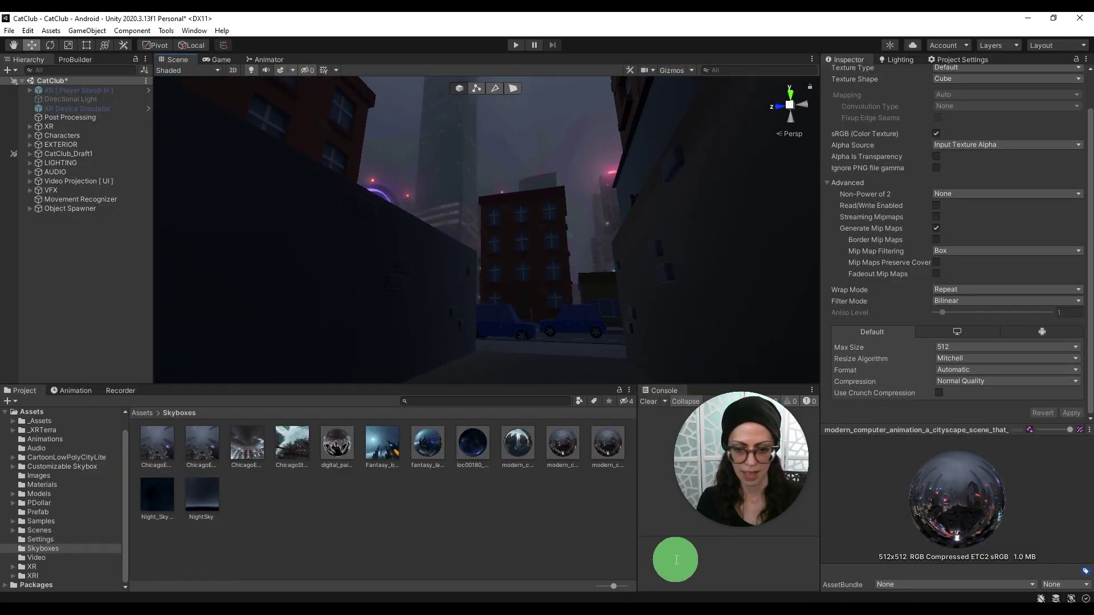
left_click(398, 599)
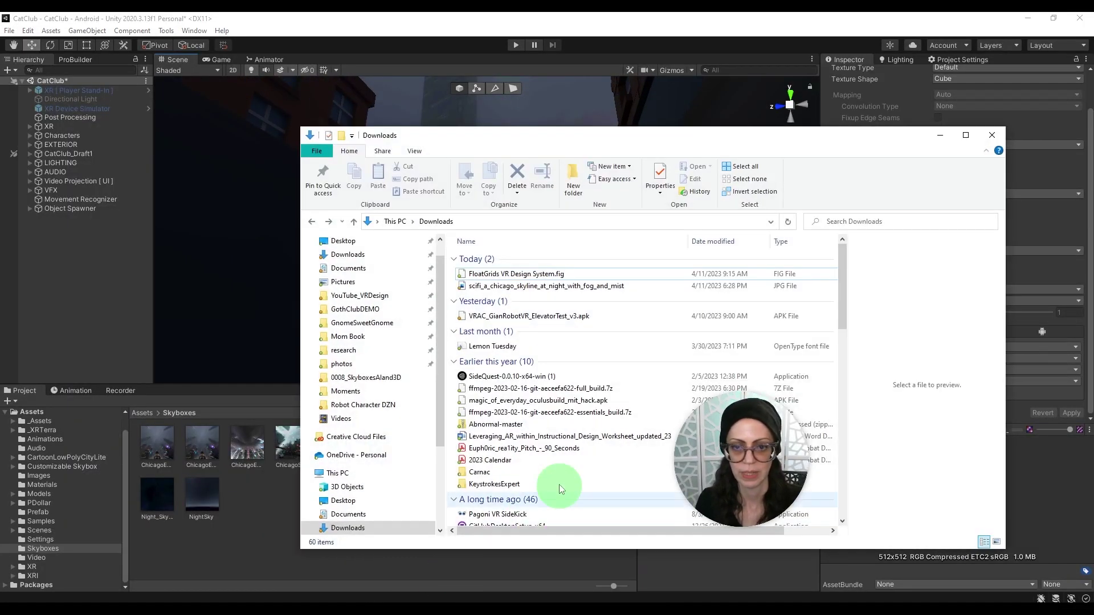
left_click(552, 287)
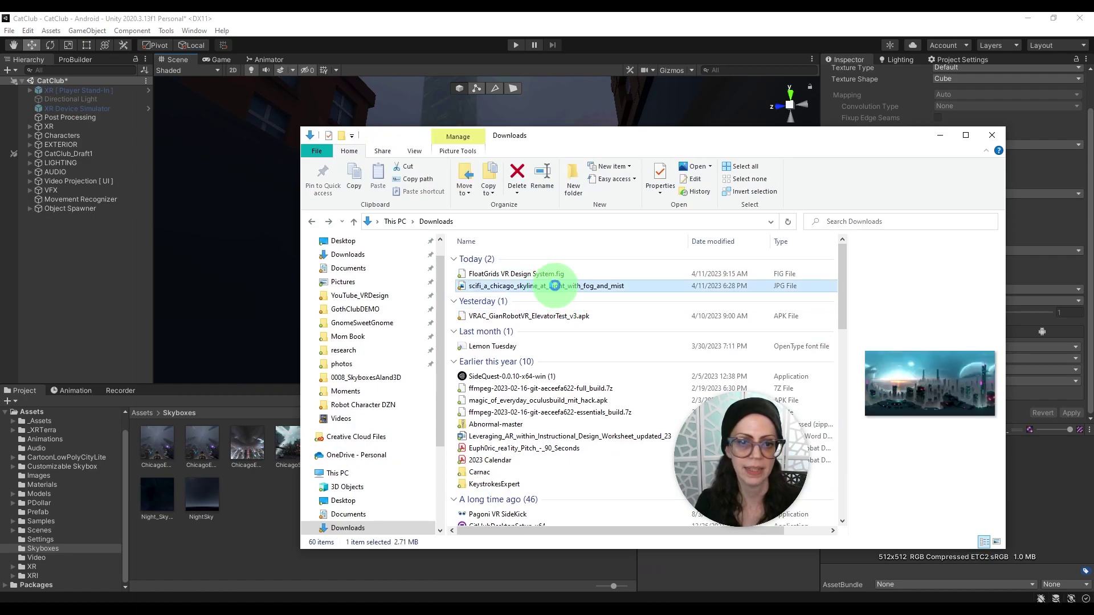
left_click_drag(555, 286, 247, 518)
left_click(942, 135)
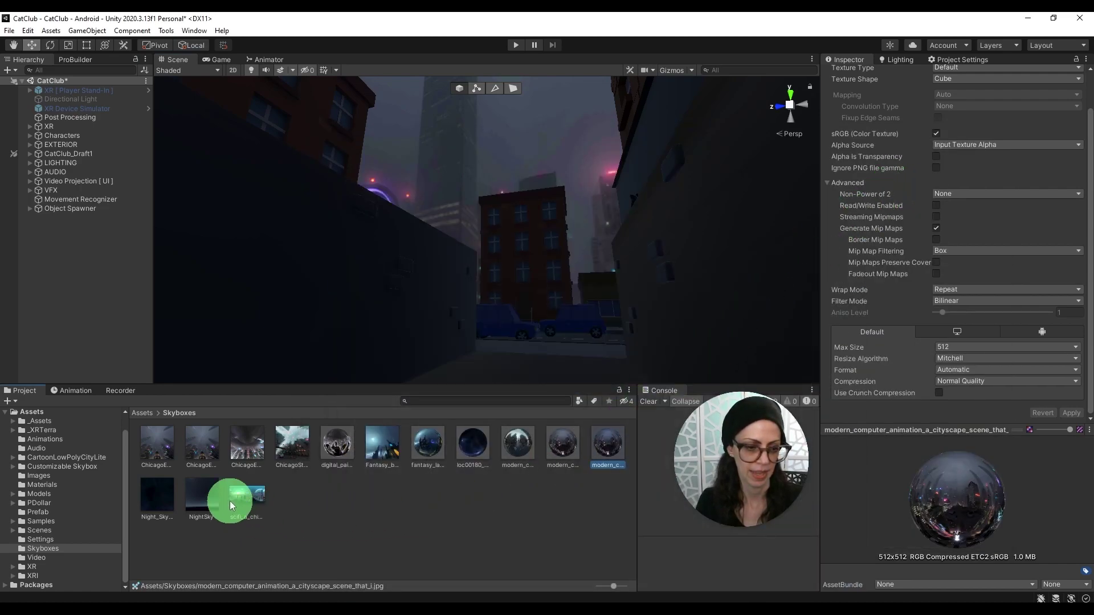
Reimport the scifi Chicago texture with Texture Shape Cube and inspect the 2048x2048 cubemap preview
left_click(238, 500)
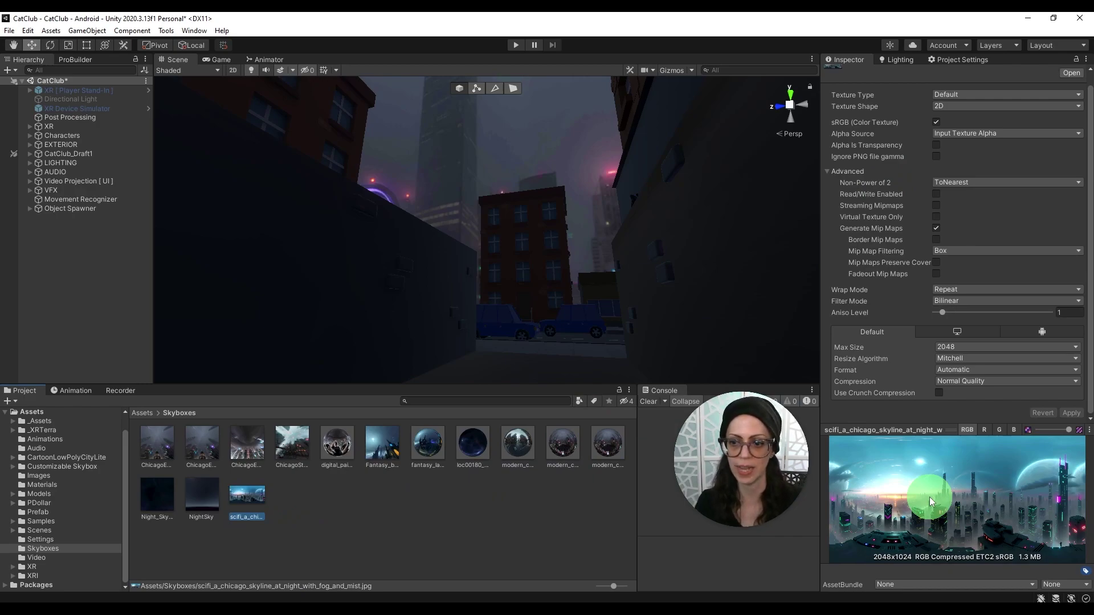
scroll(906, 316, "up", 1)
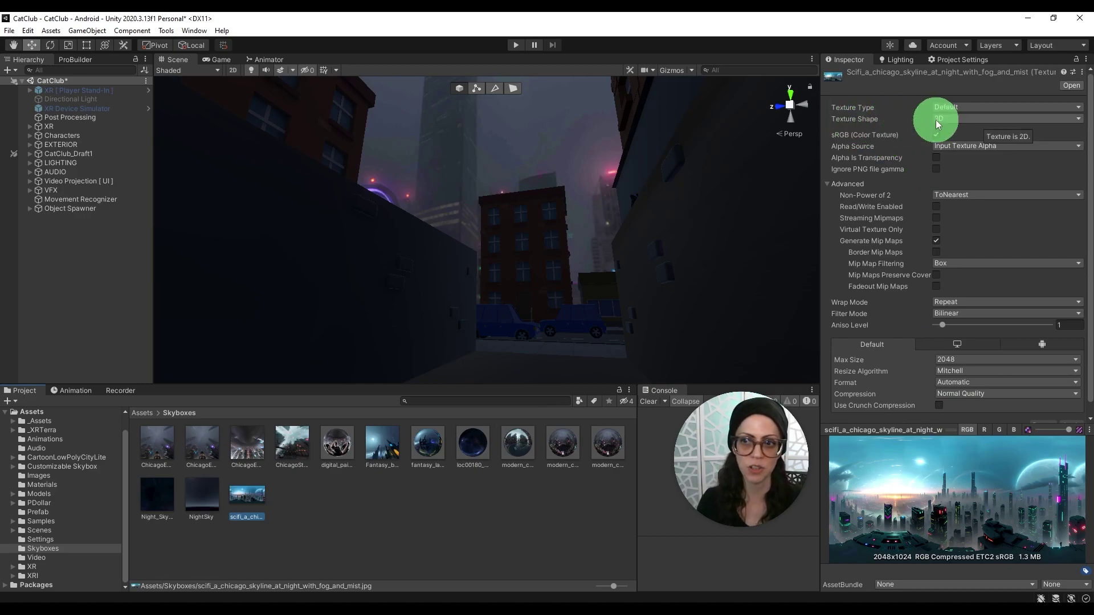
left_click(955, 119)
left_click(960, 144)
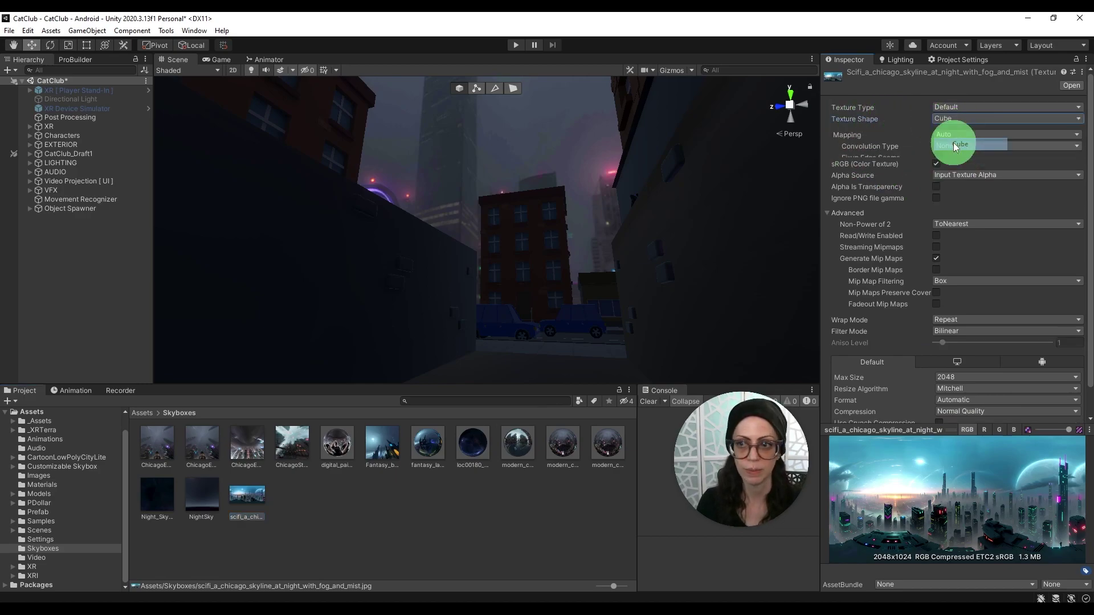
scroll(966, 294, "down", 2)
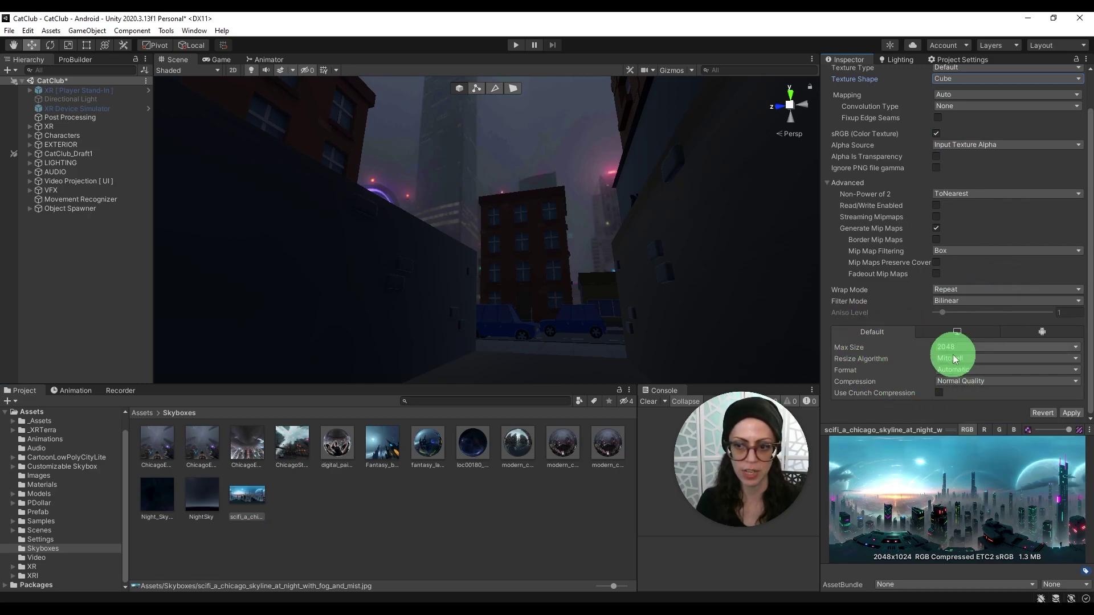
left_click(1072, 412)
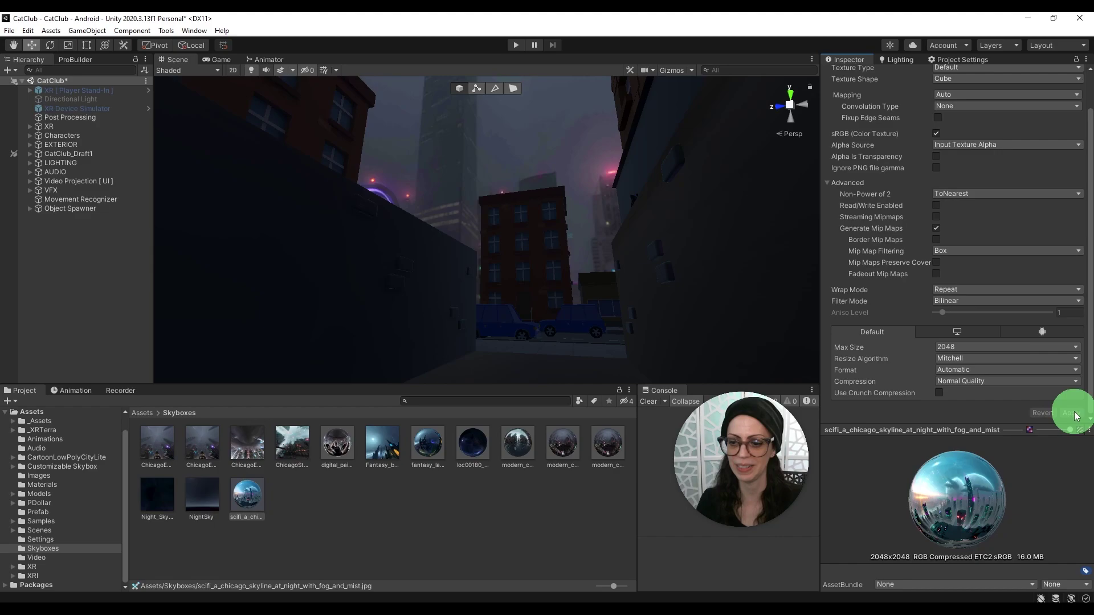
left_click_drag(966, 528, 938, 500)
scroll(929, 250, "up", 2)
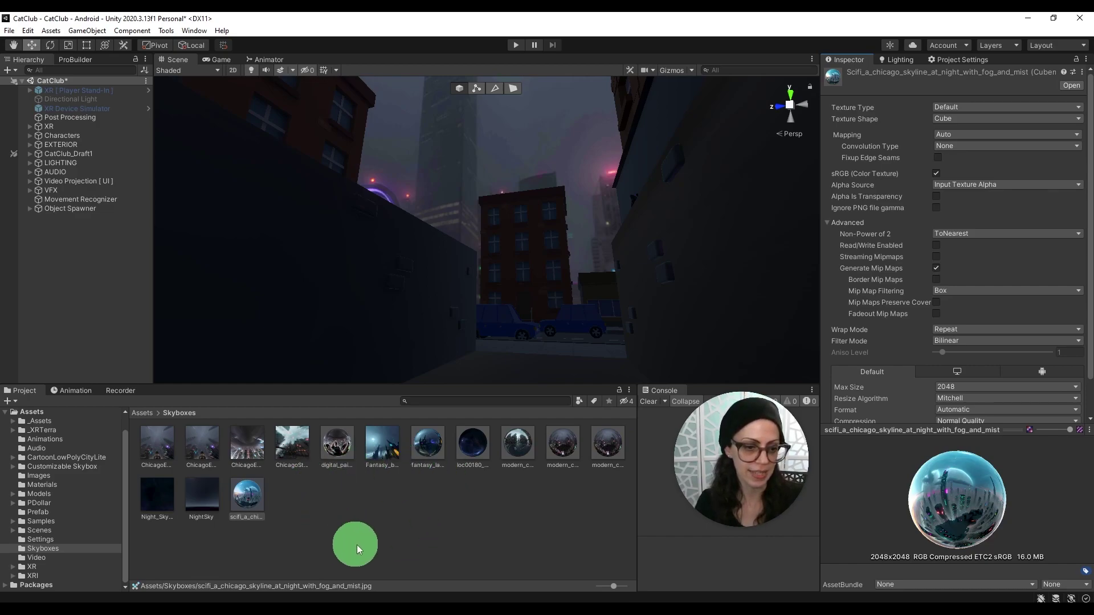
Create a new material in the Skyboxes folder
right_click(346, 506)
left_click(387, 196)
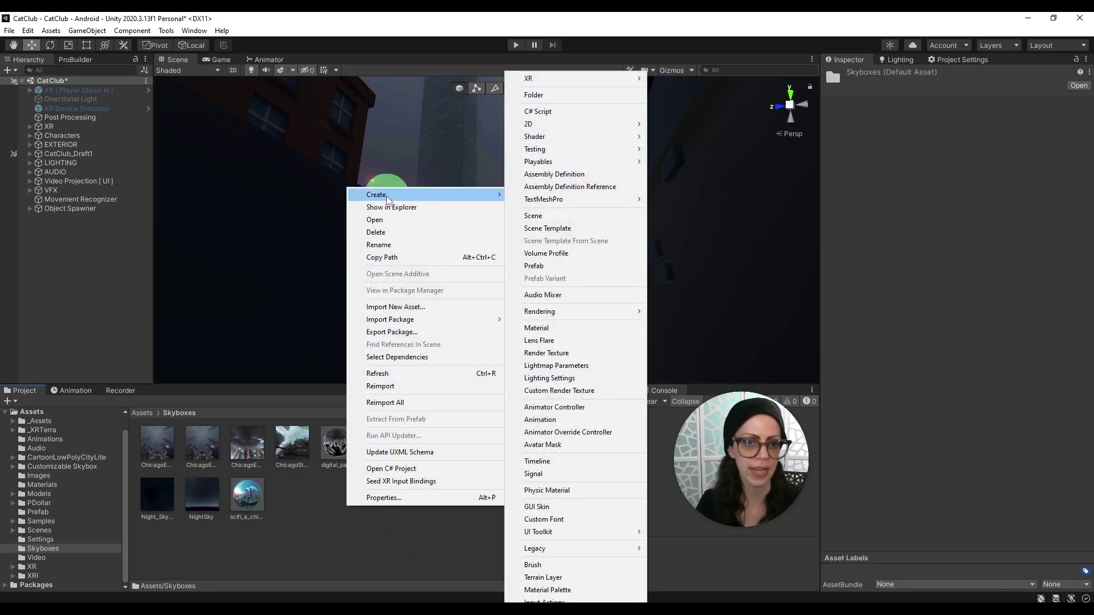
left_click(596, 328)
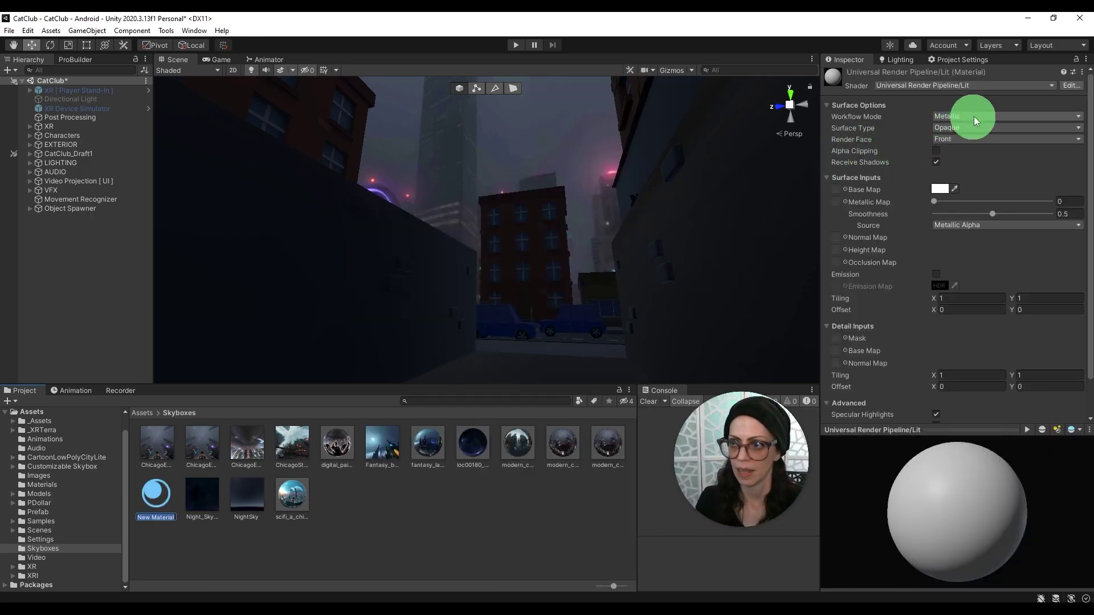
left_click(1077, 63)
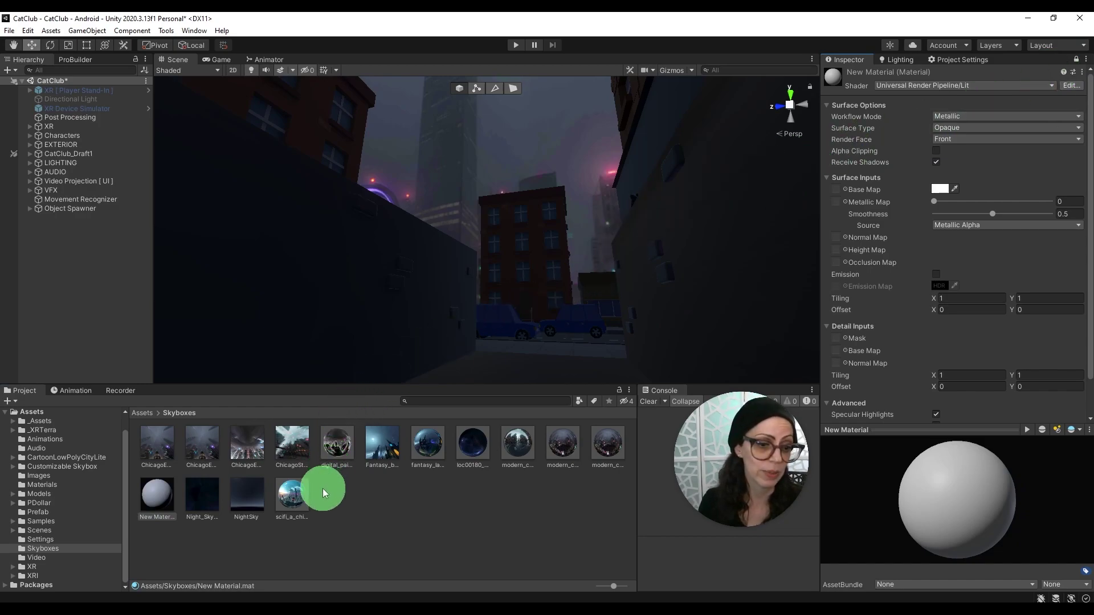
Rename the new material to scifiChicago
right_click(164, 519)
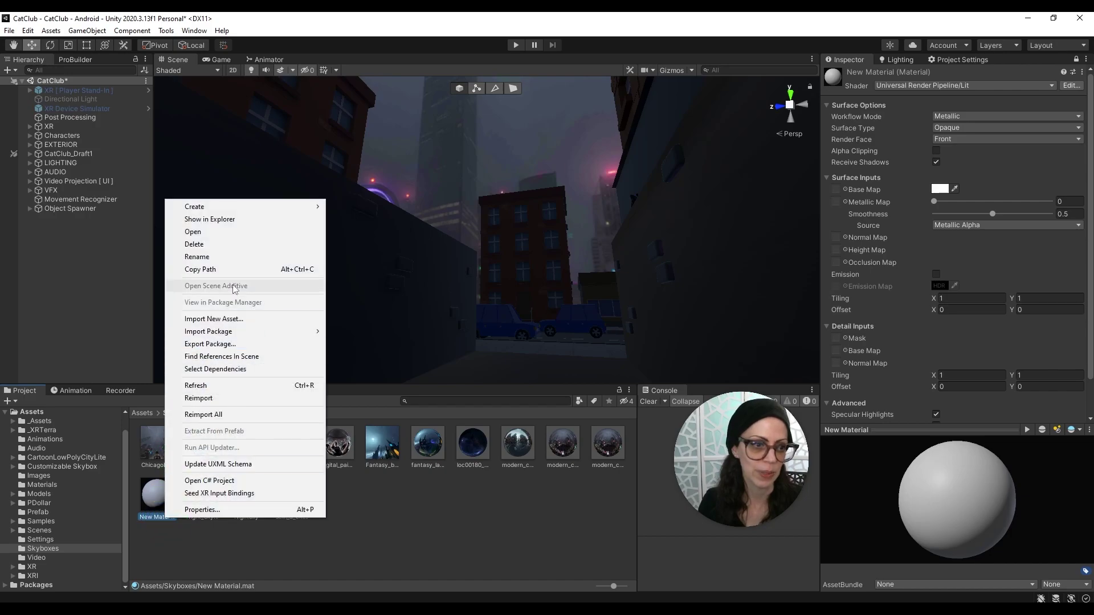
left_click(231, 257)
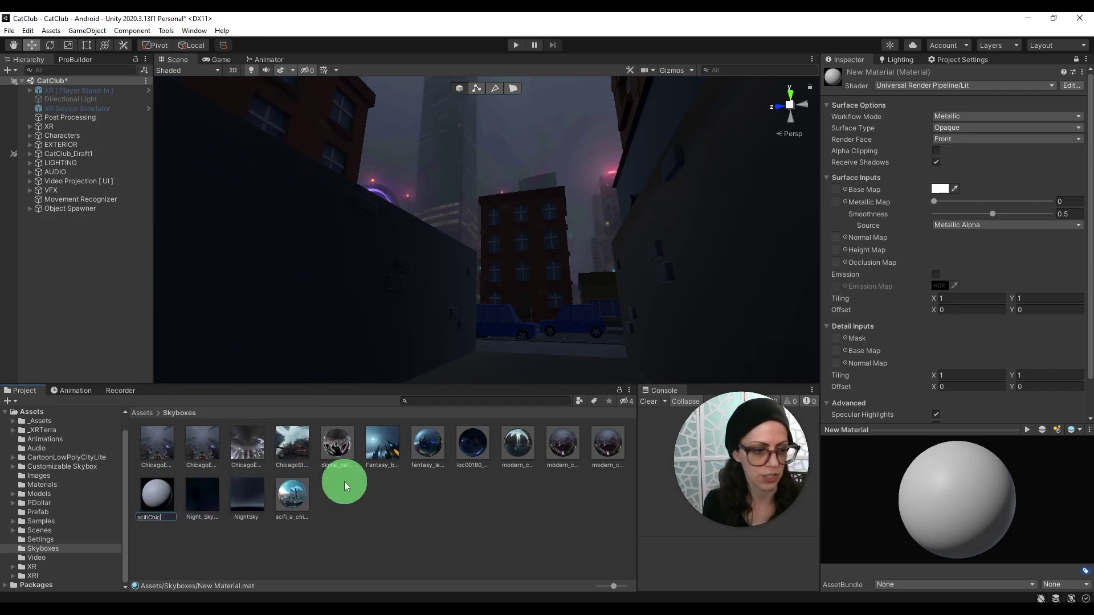
key("Return")
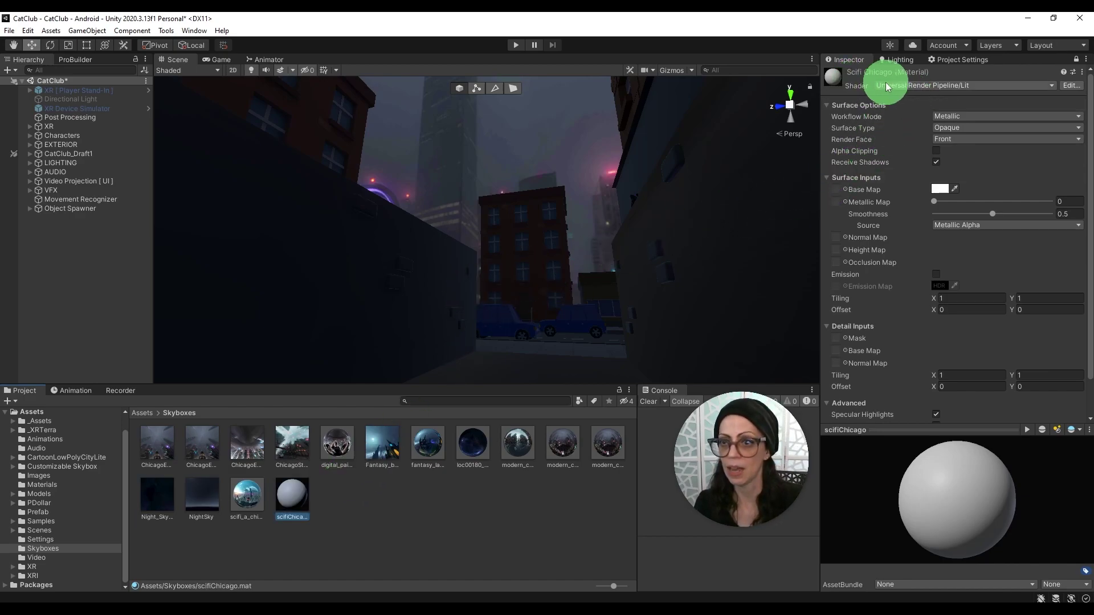
Switch the scifiChicago material's shader to Skybox/Cubemap
left_click(910, 86)
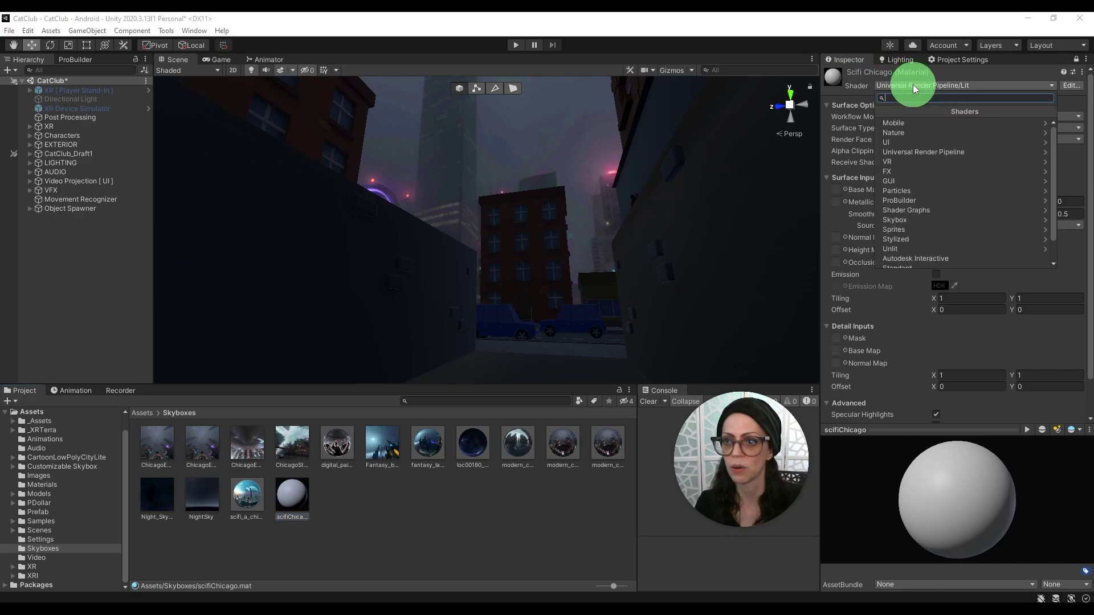
left_click(902, 225)
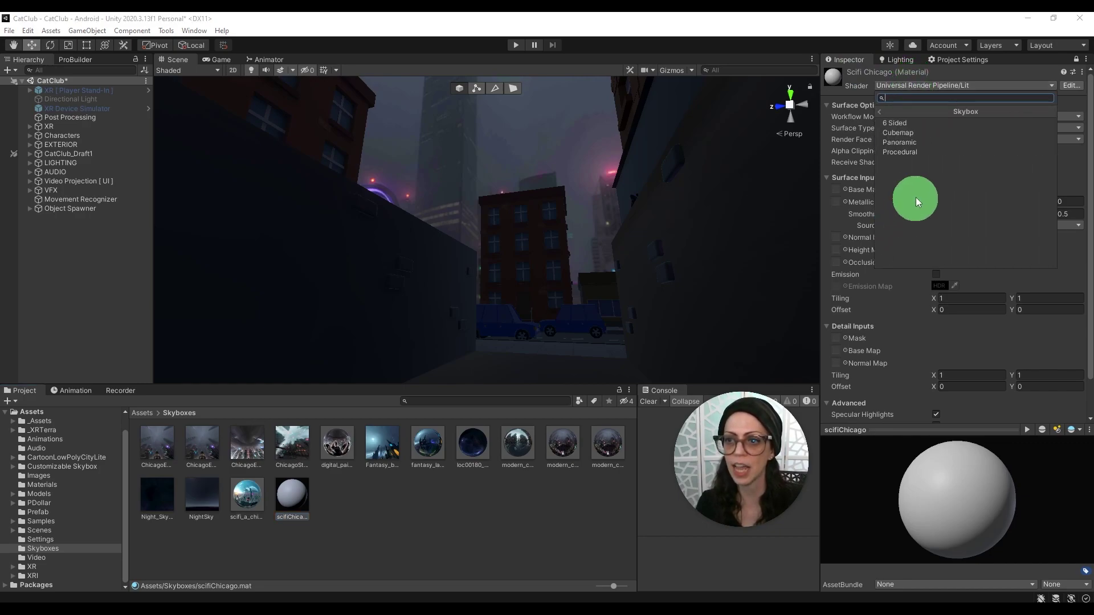
left_click(914, 134)
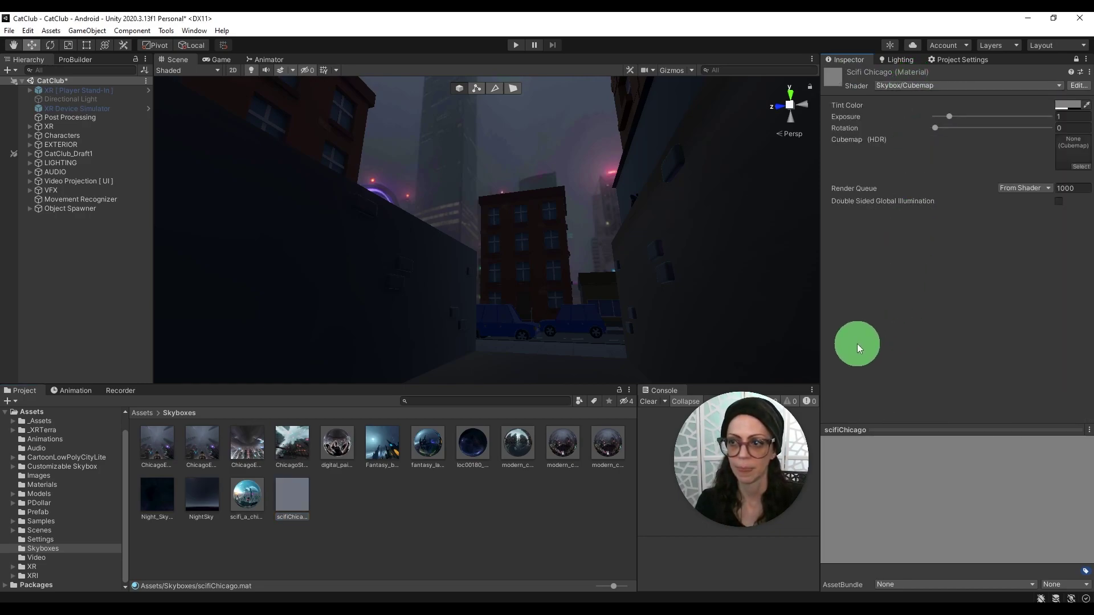
Assign the scifi Chicago skyline cubemap to the material's Cubemap slot
left_click(1079, 167)
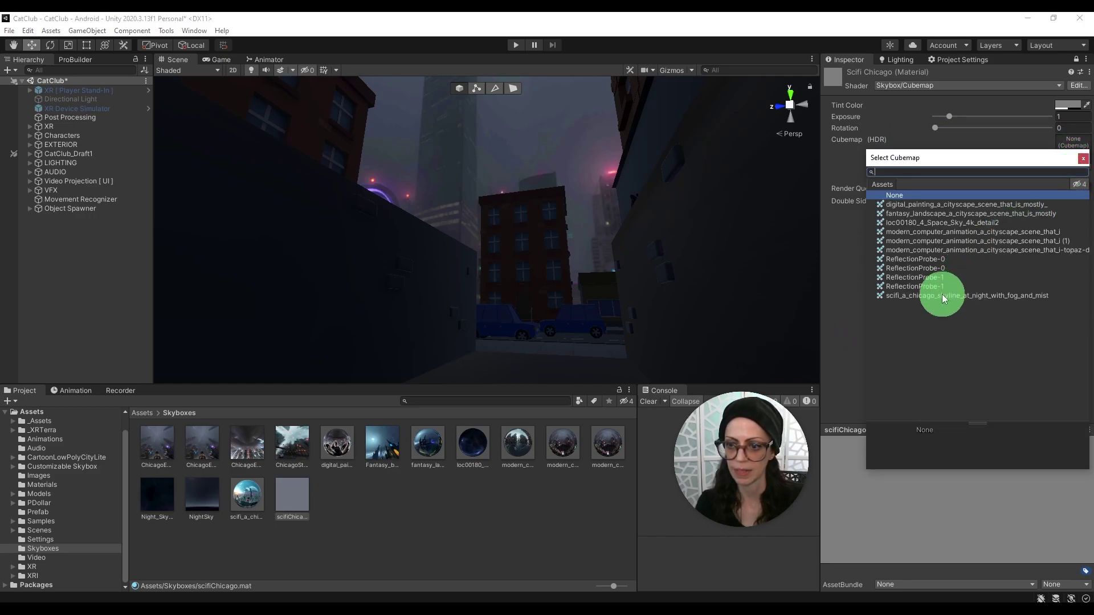
left_click(1083, 158)
right_click(291, 493)
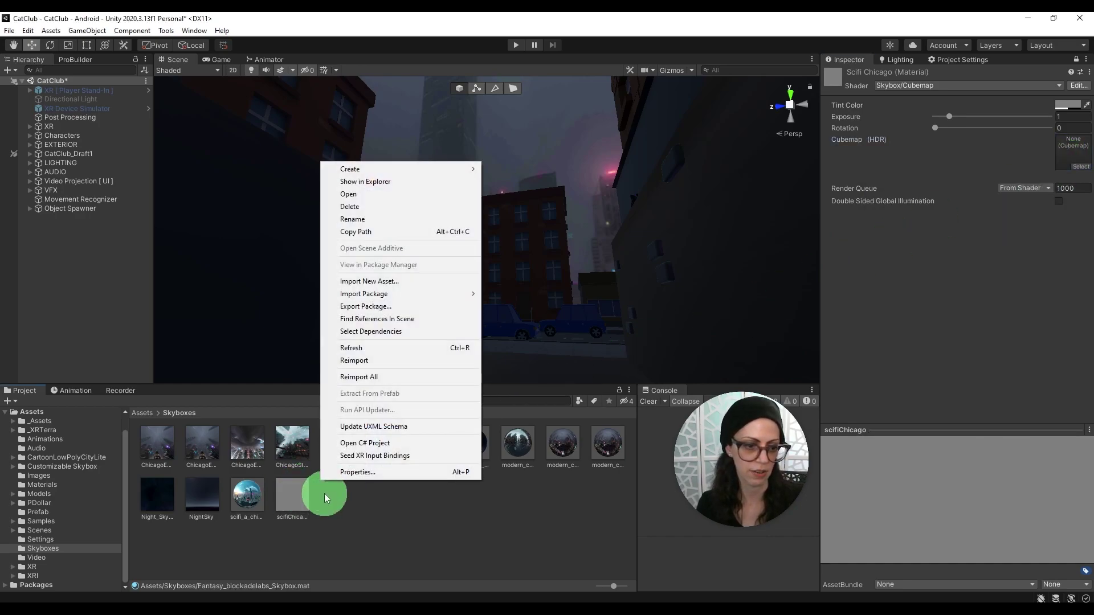
left_click(339, 484)
left_click_drag(252, 502, 1082, 157)
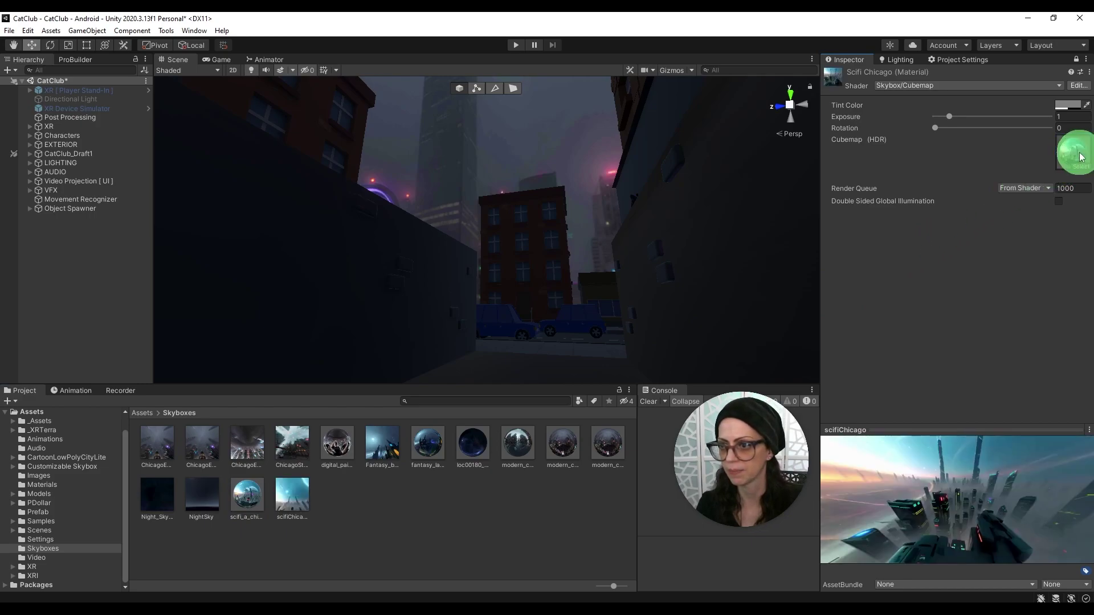
left_click(1077, 60)
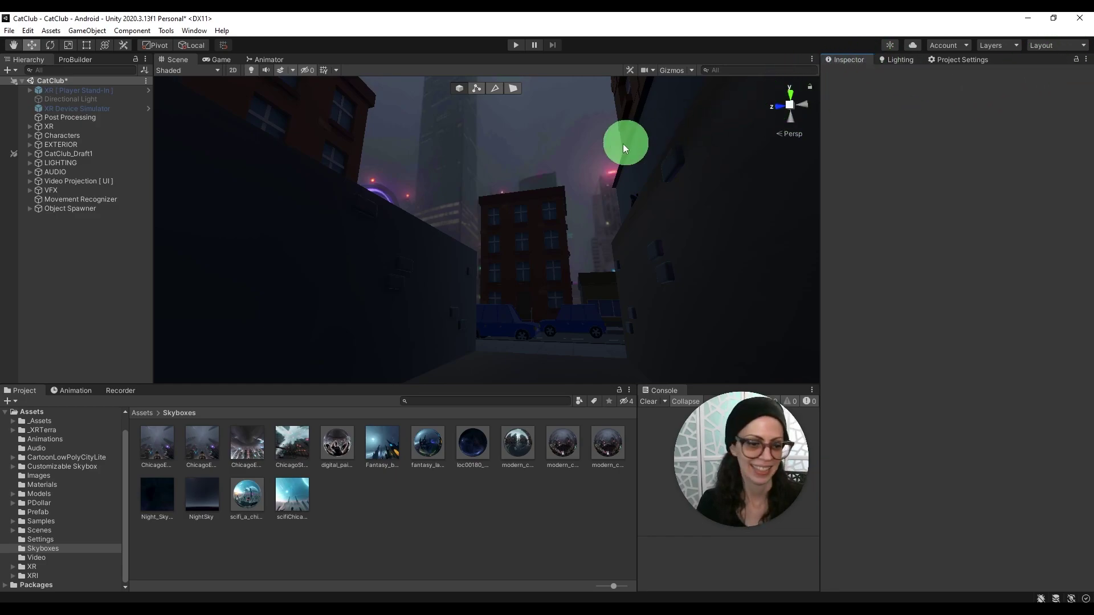
Bring up the Lighting window's Environment tab, where Skybox Material still shows ChicagoEve1
left_click(900, 64)
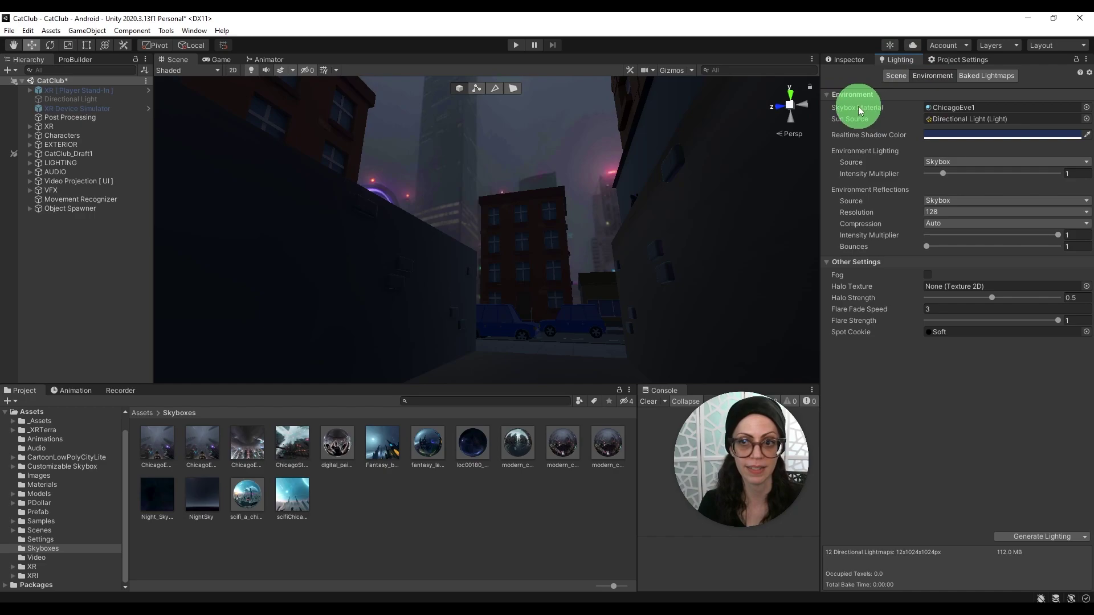
mouse_move(876, 106)
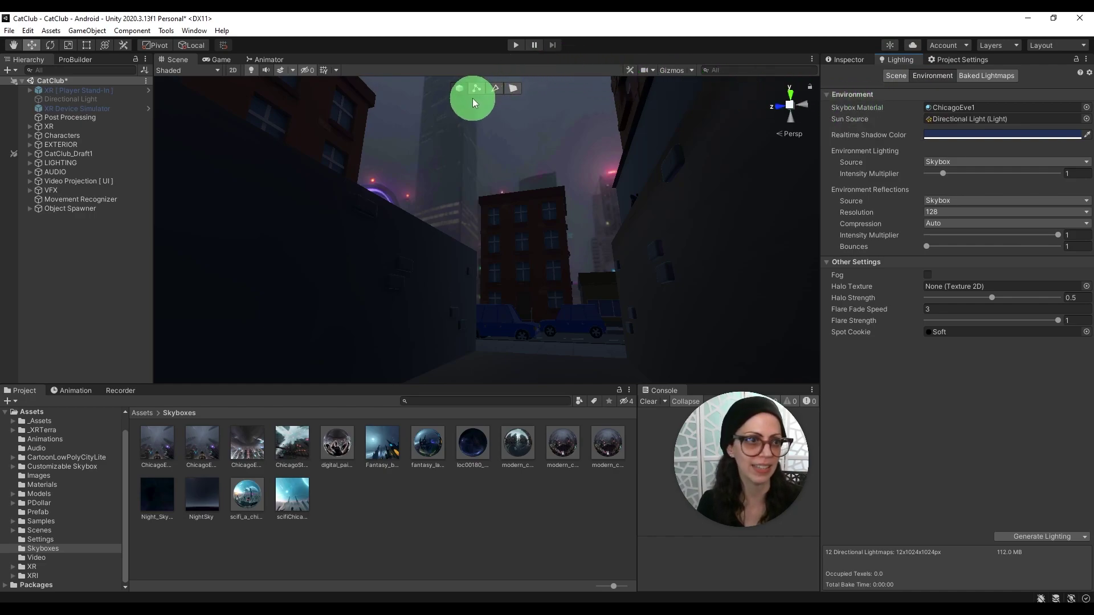
left_click(193, 31)
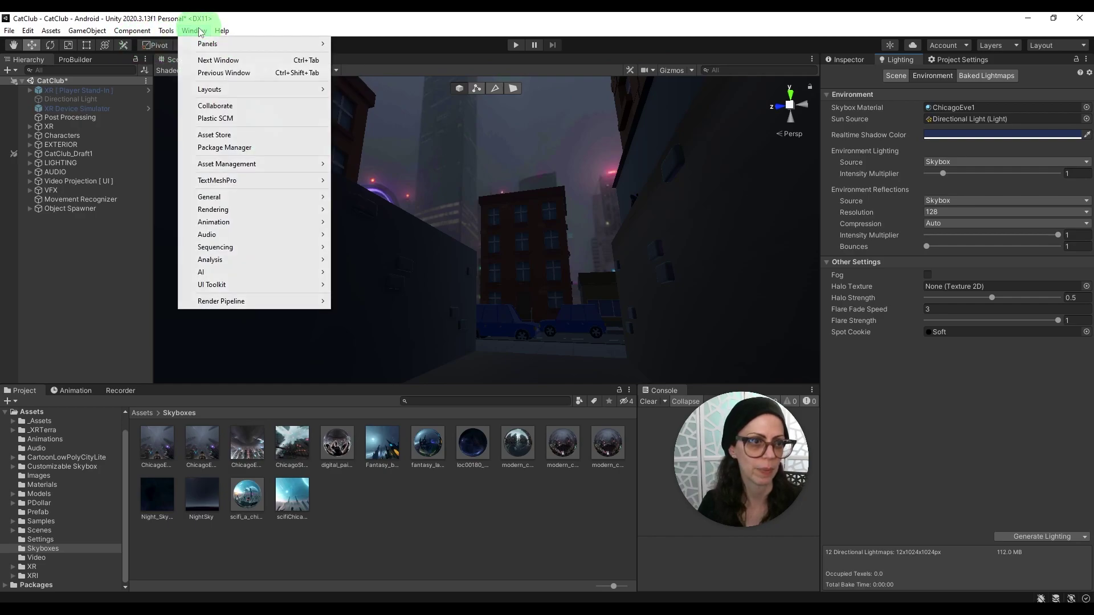
mouse_move(308, 210)
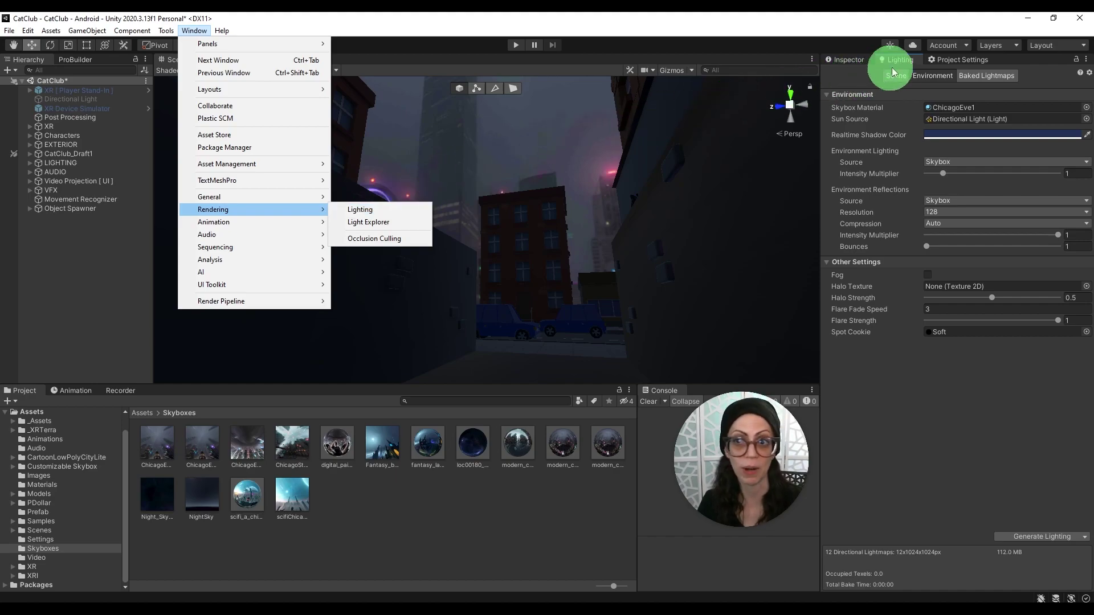
left_click(905, 60)
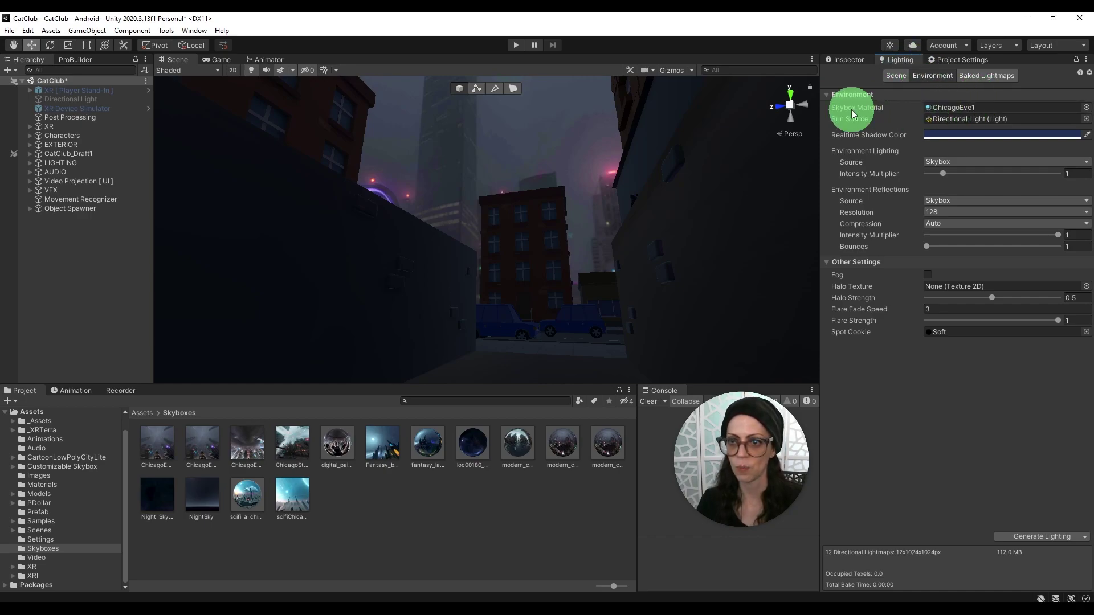
Pick scifiChicago as the skybox material and look down the alley at the new sky
left_click(1086, 108)
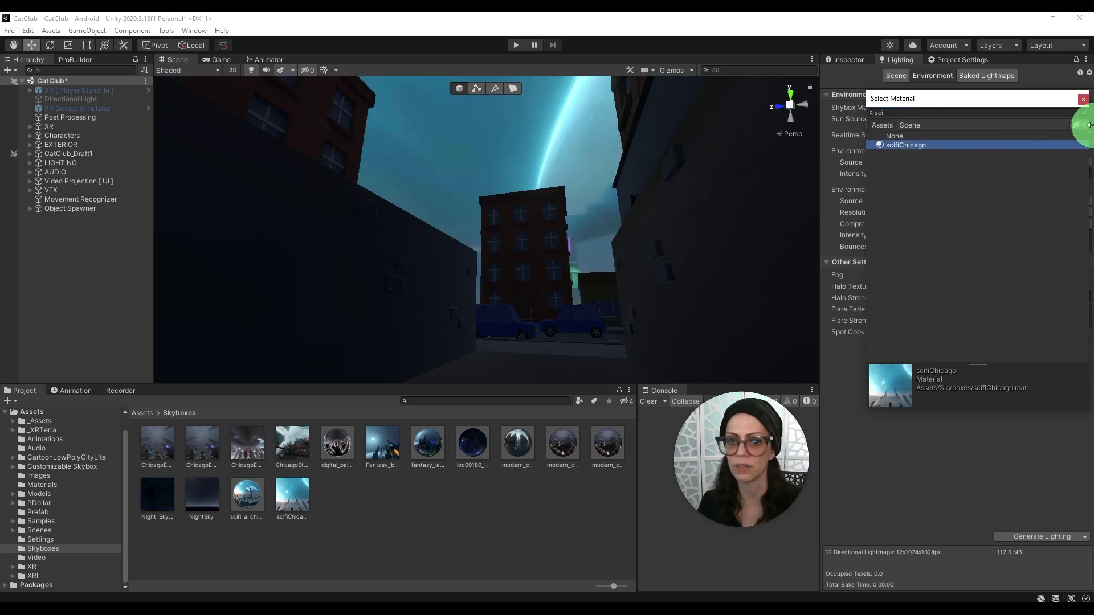
left_click(832, 174)
right_click_drag(601, 203, 699, 289)
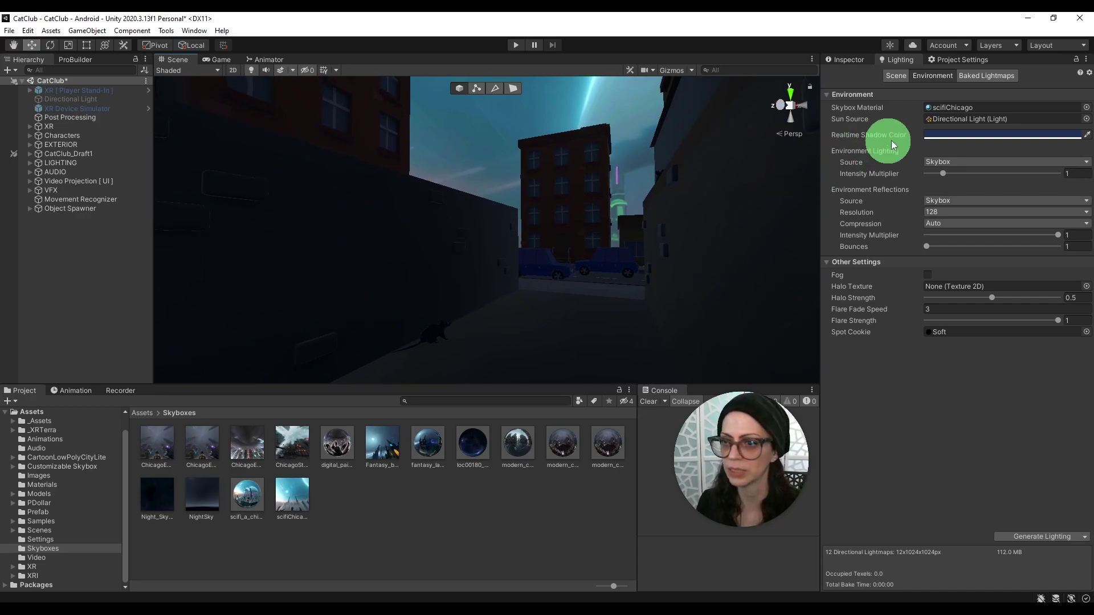
Search 'chi' in the skybox material picker and choose ChicagoEve1
left_click(1063, 108)
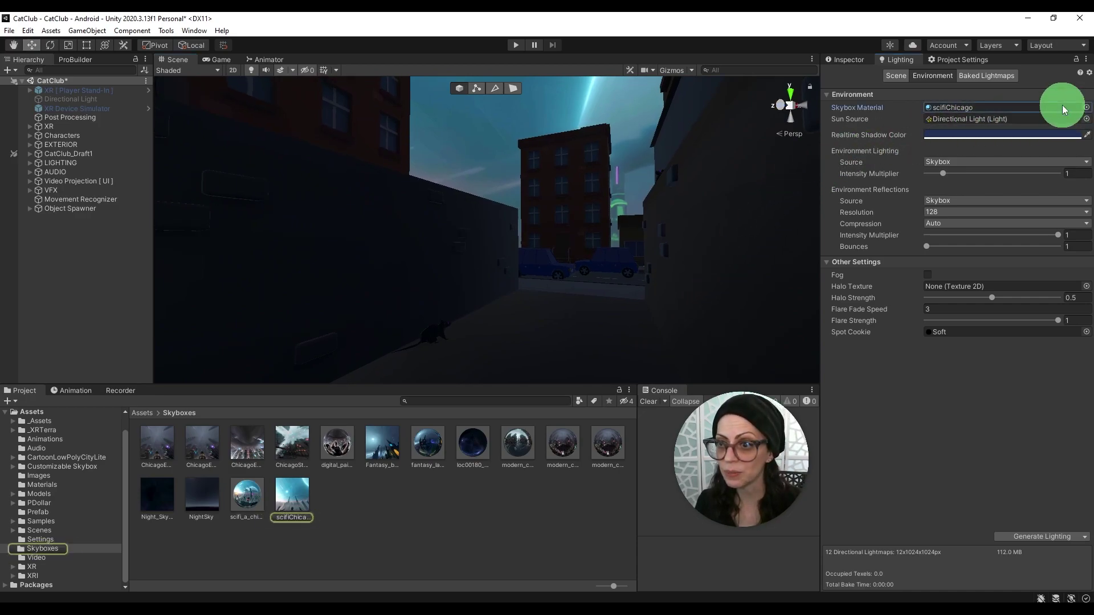
left_click(1086, 107)
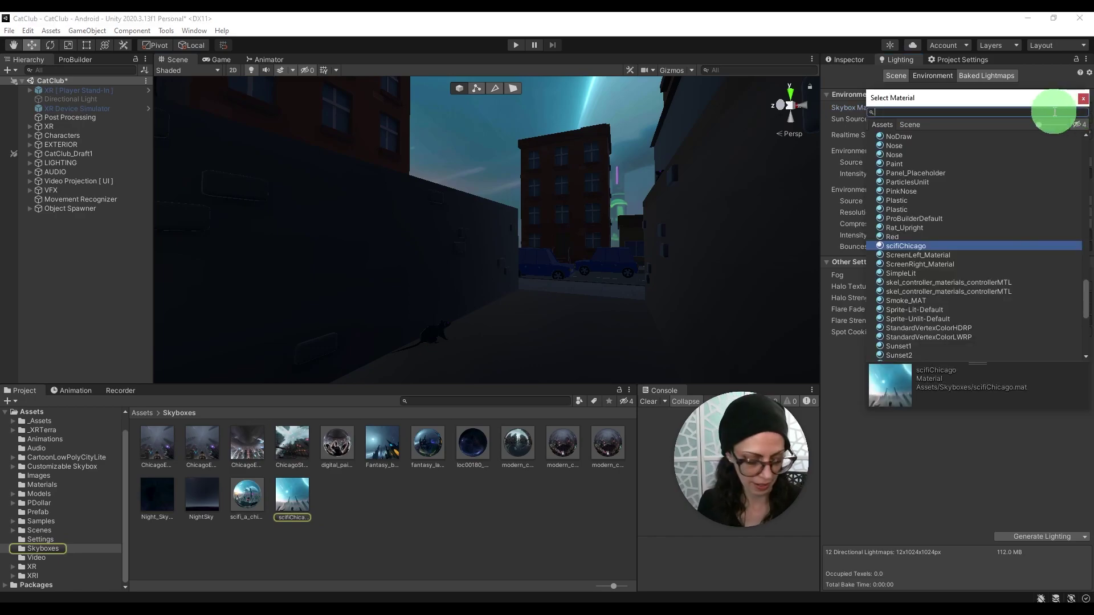
type("chi")
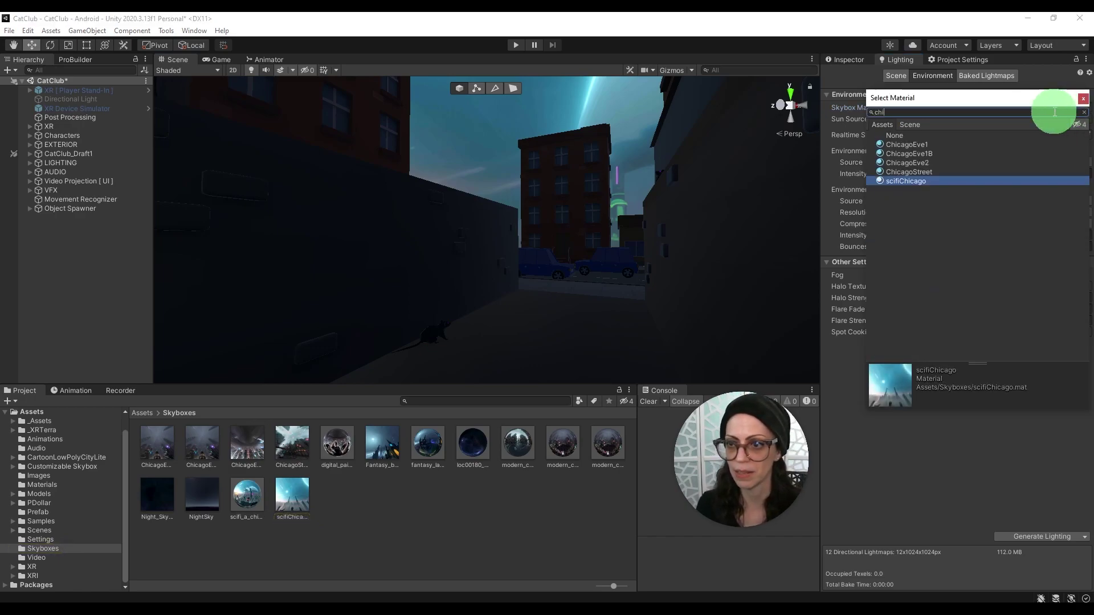
left_click(955, 145)
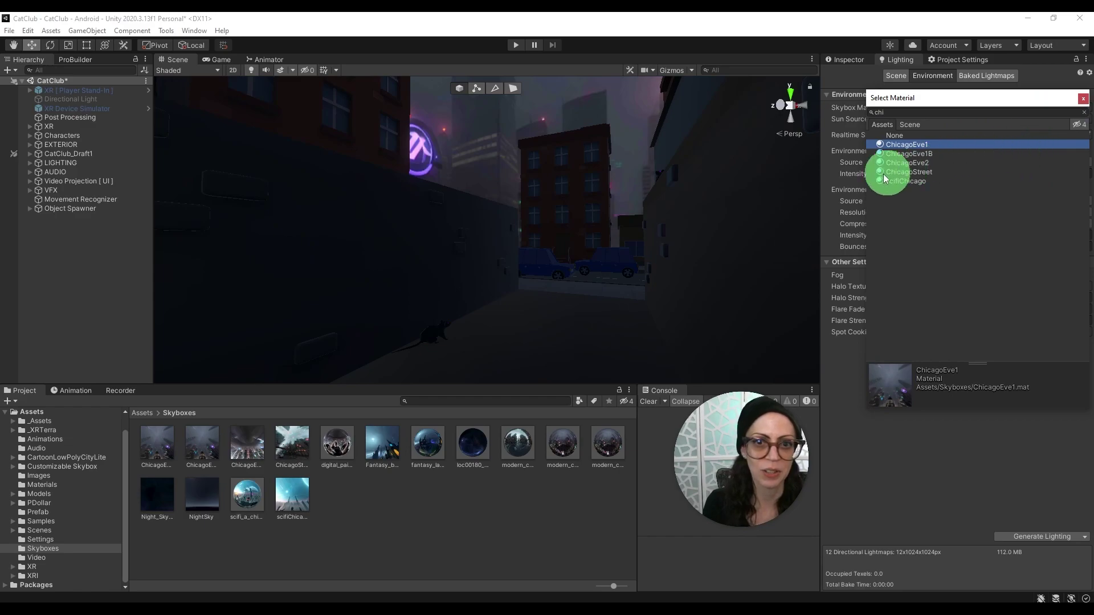
Look up and around at the foggy purple sky and skyscrapers, then return to the Inspector
right_click(653, 273)
right_click_drag(653, 273, 665, 253)
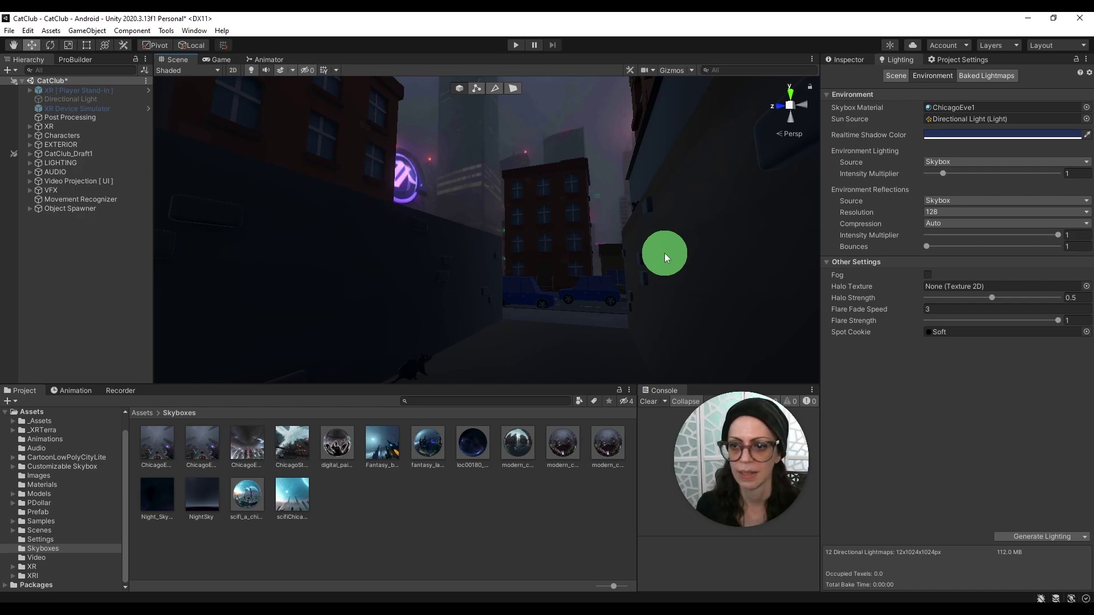
mouse_move(611, 144)
right_mouse_down()
mouse_move(633, 215)
mouse_move(538, 29)
mouse_move(501, 29)
mouse_move(527, 591)
mouse_move(548, 596)
mouse_move(635, 193)
mouse_move(617, 166)
mouse_move(620, 139)
right_mouse_up()
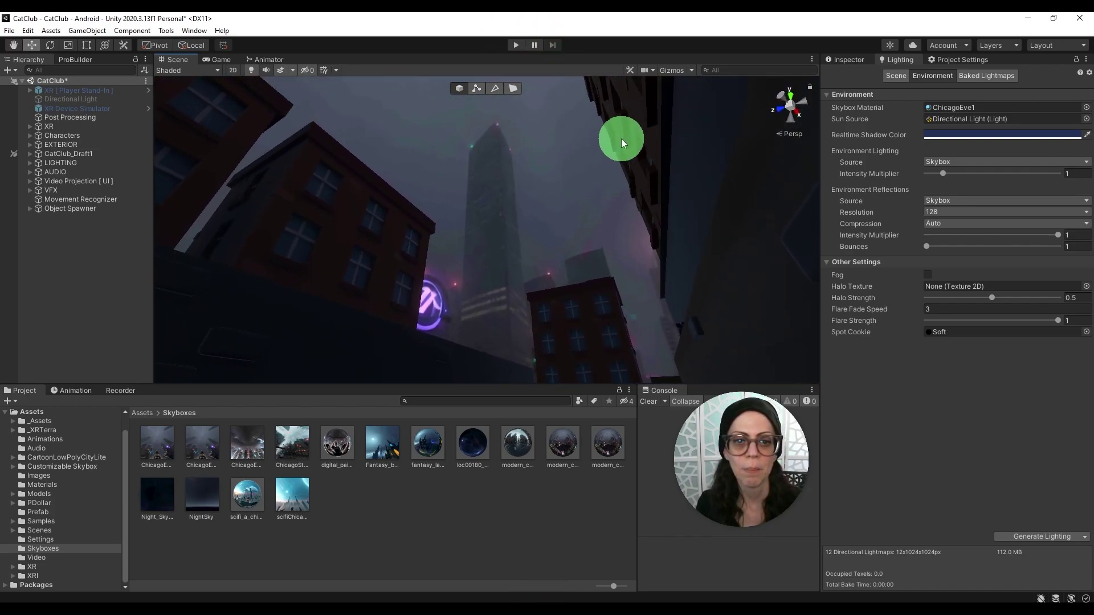
right_click_drag(592, 227, 621, 205)
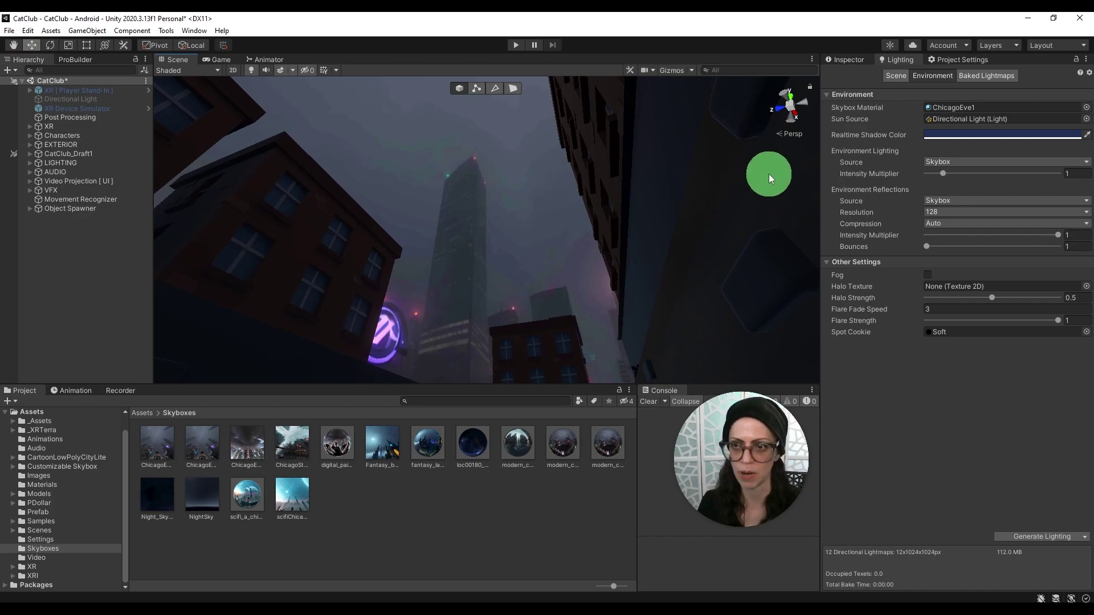
left_click(848, 59)
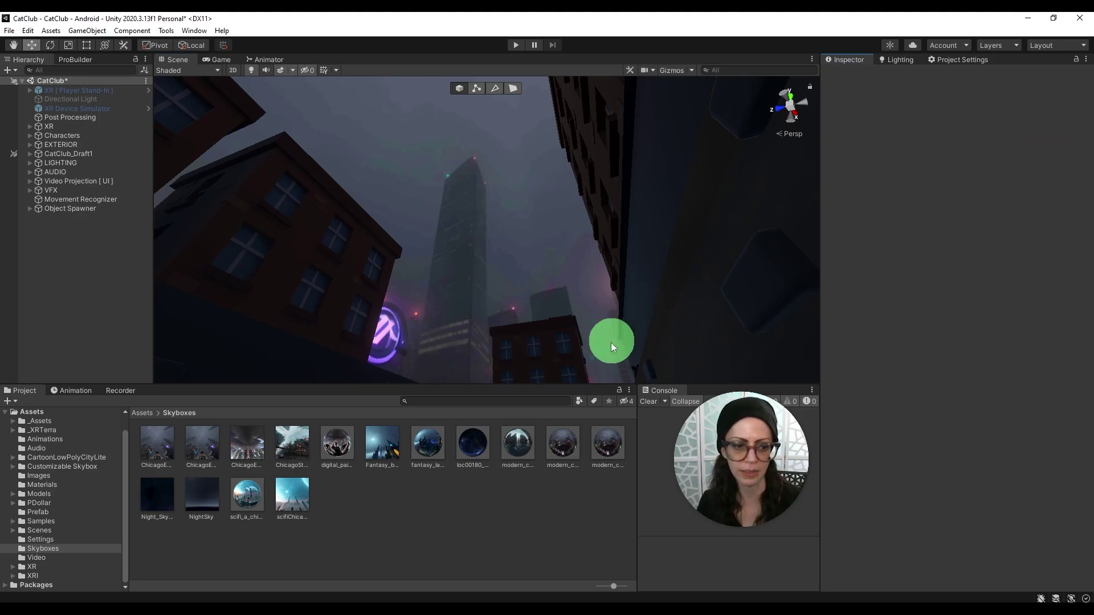
Set the modern_computer_animation cubemap's Compression to None, apply, and view the uncompressed sky
left_click(605, 447)
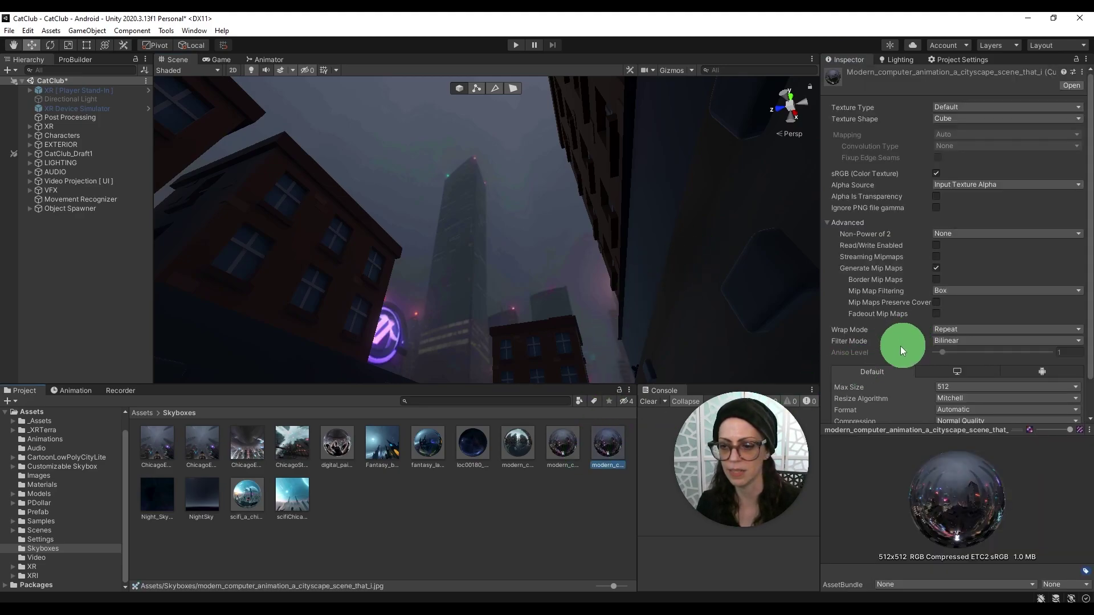
scroll(889, 319, "down", 2)
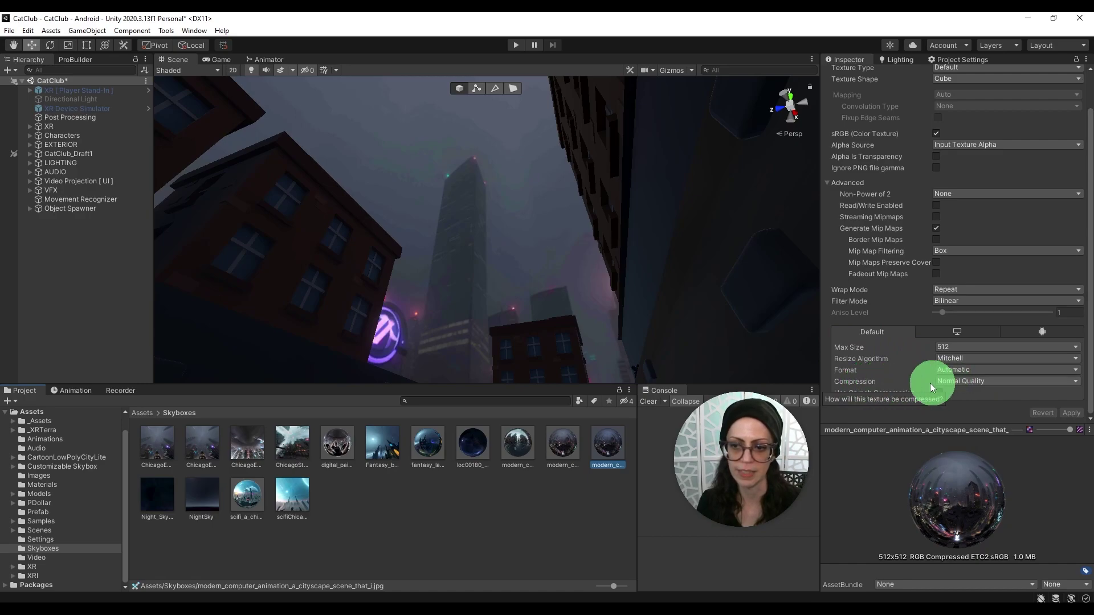
left_click(977, 379)
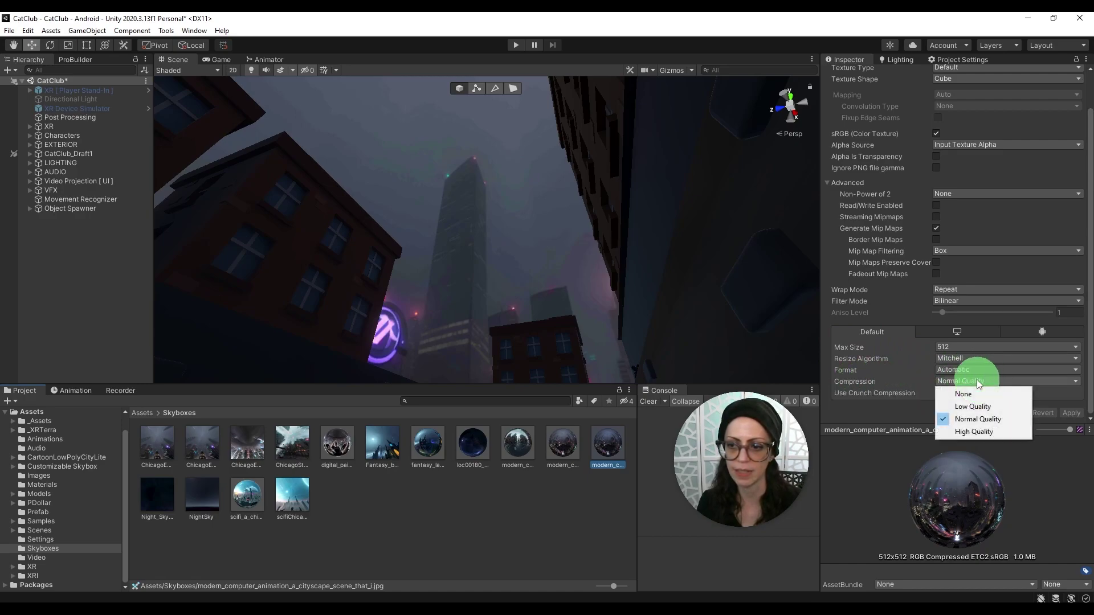
left_click(968, 393)
left_click(1071, 413)
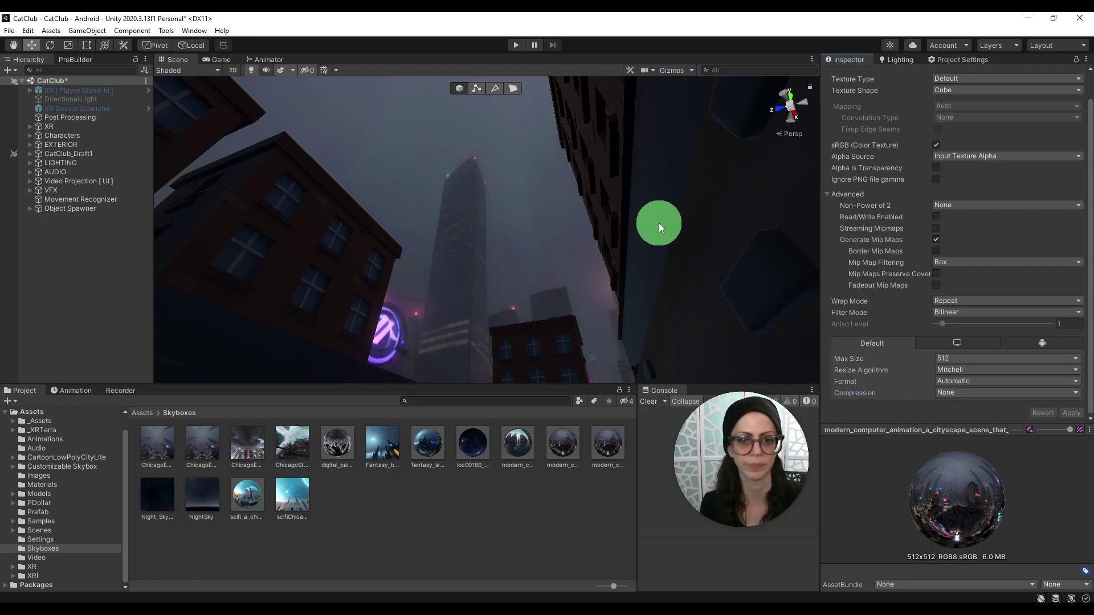
mouse_move(636, 191)
right_mouse_down()
mouse_move(593, 213)
mouse_move(631, 223)
mouse_move(659, 296)
mouse_move(629, 242)
mouse_move(701, 251)
right_mouse_up()
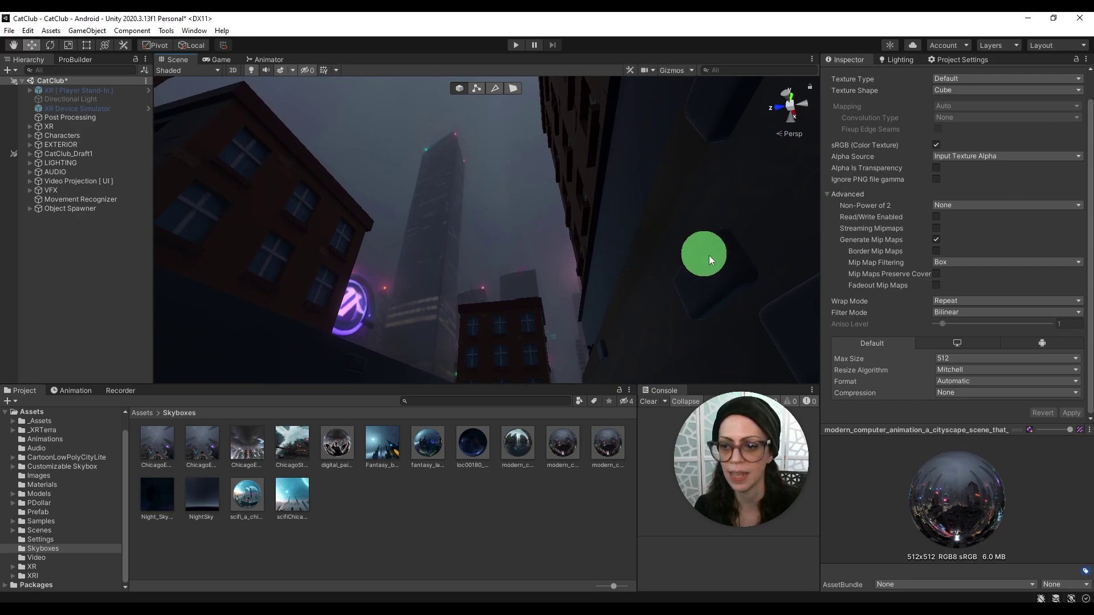
left_click(954, 363)
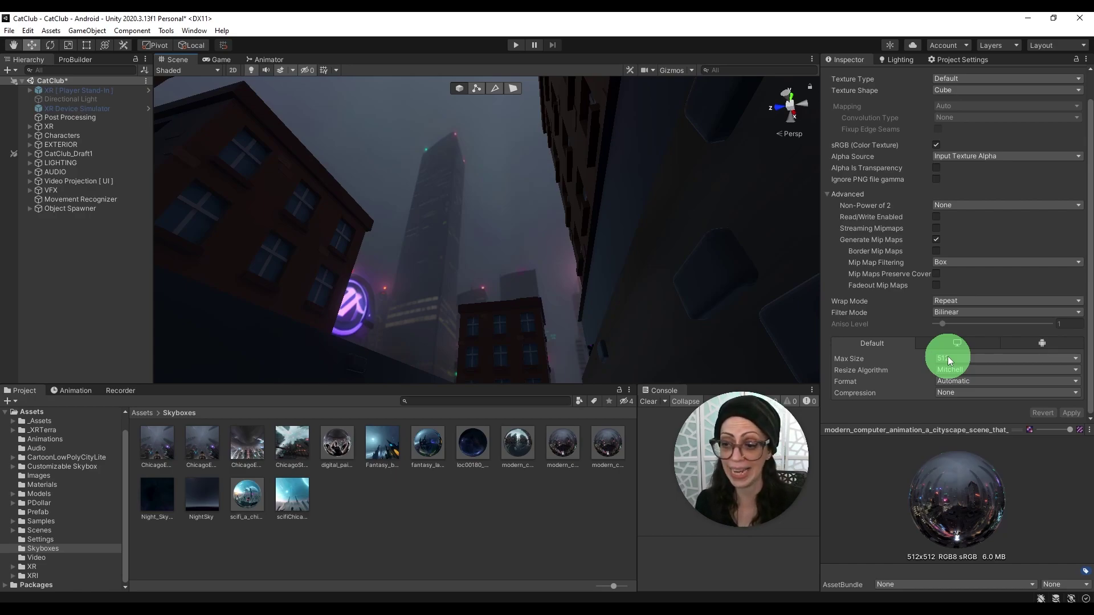
Check the cubemap's Max Size options and leave it at 512
left_click(948, 358)
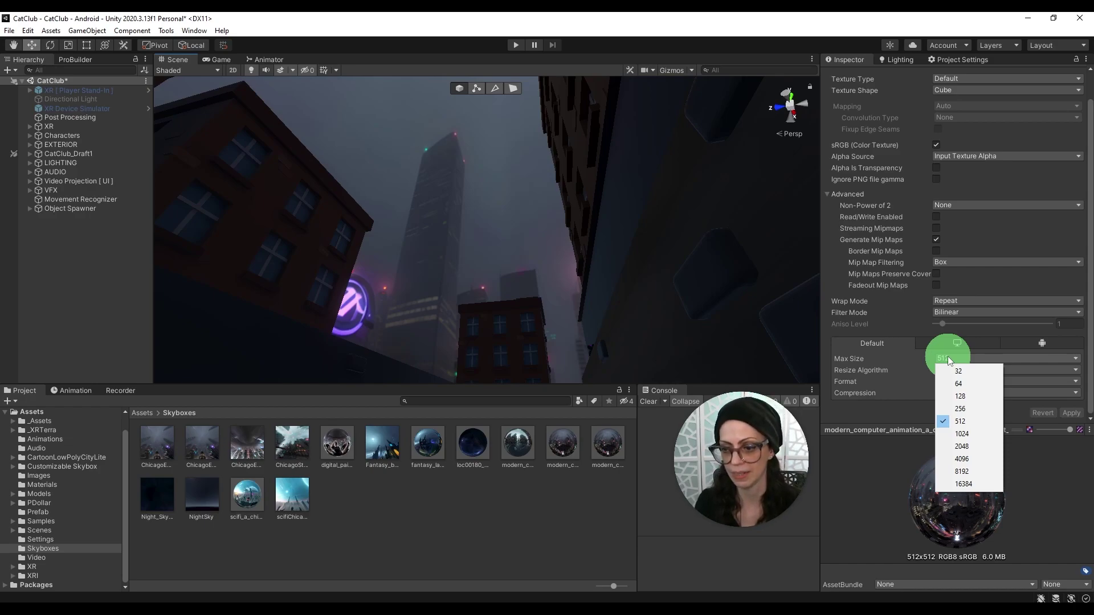
left_click(912, 397)
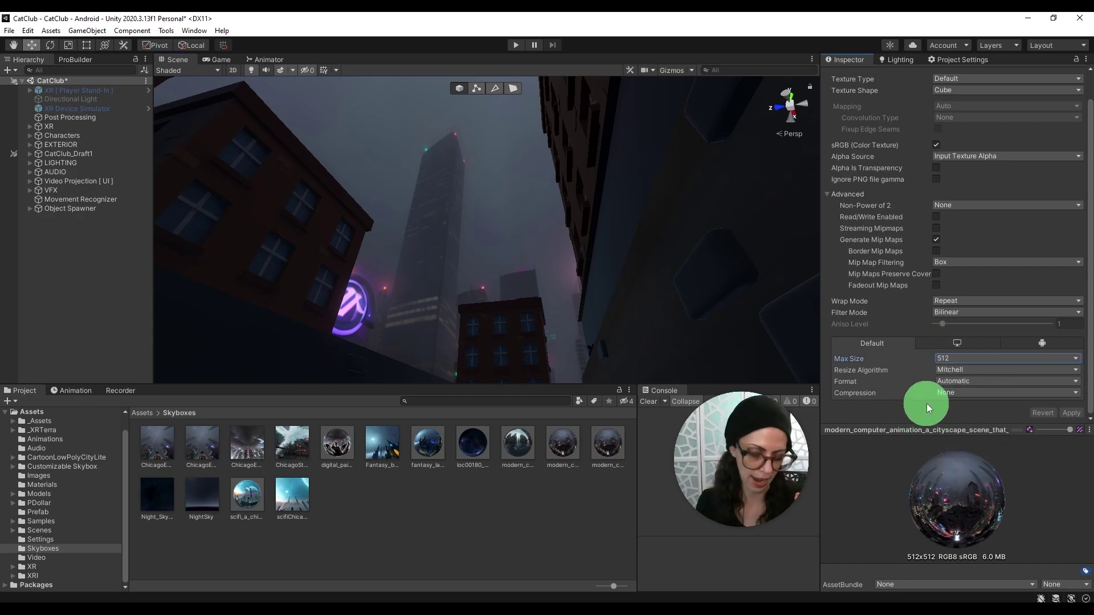
left_click(959, 360)
left_click(894, 412)
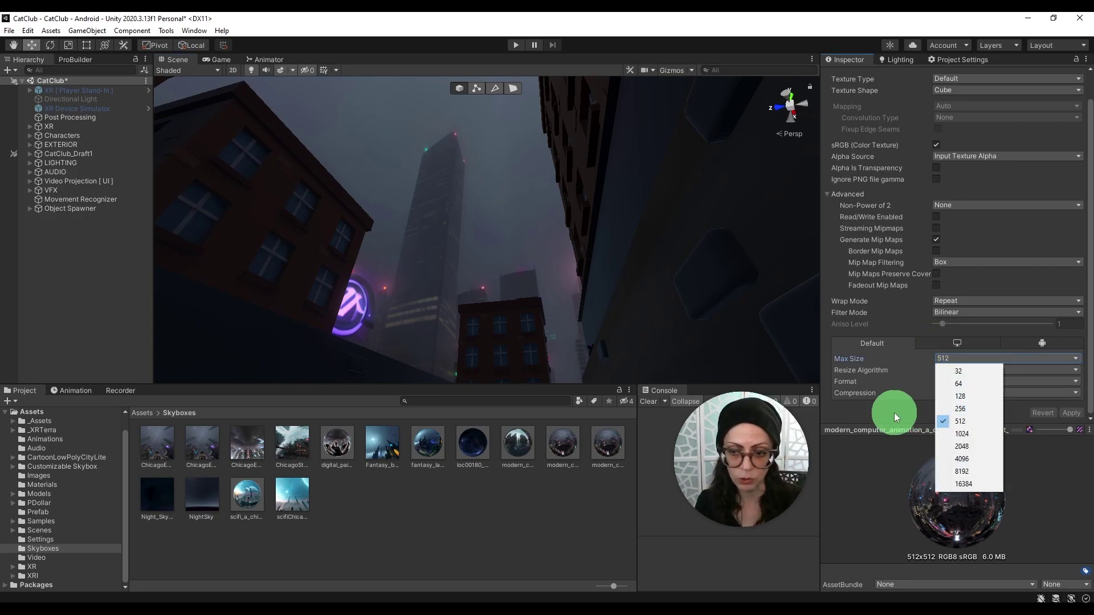
left_click(958, 358)
left_click(891, 415)
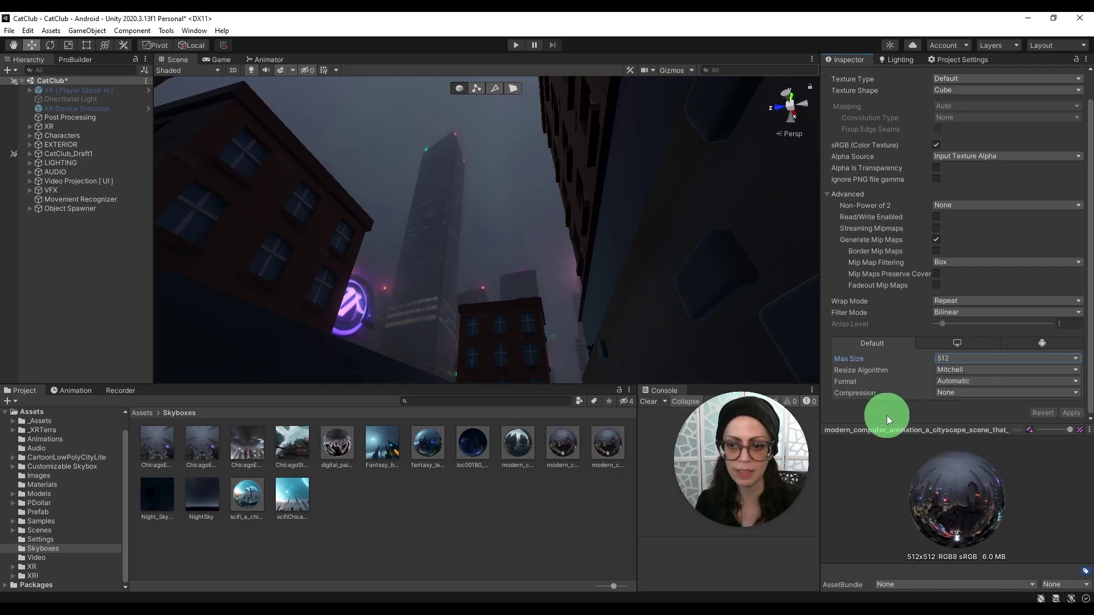
left_click(962, 402)
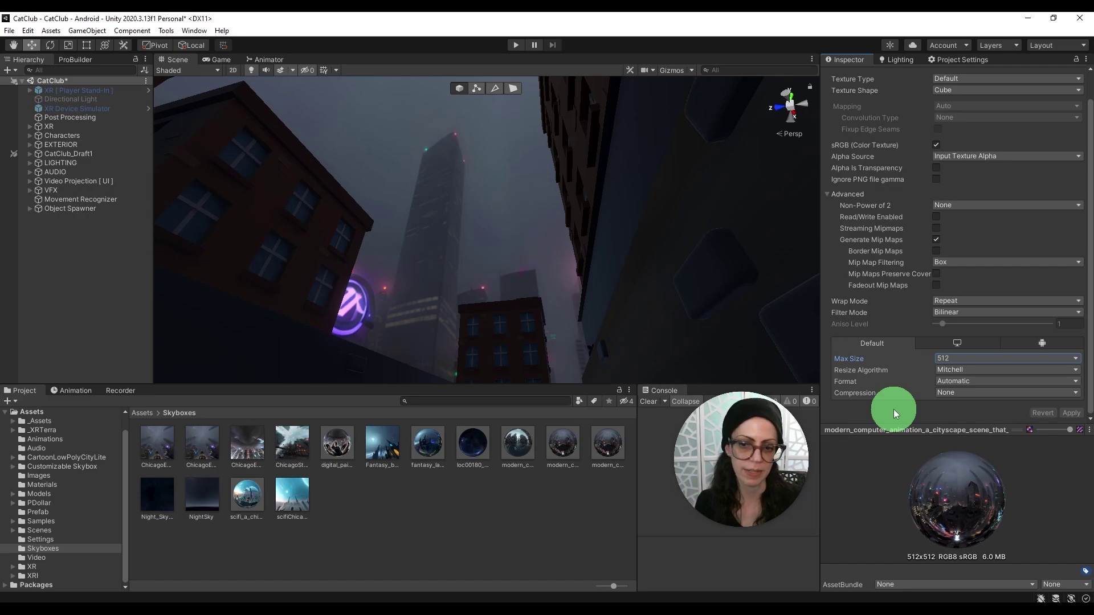
Set the cubemap's Compression to Normal Quality and apply to reimport
left_click(951, 393)
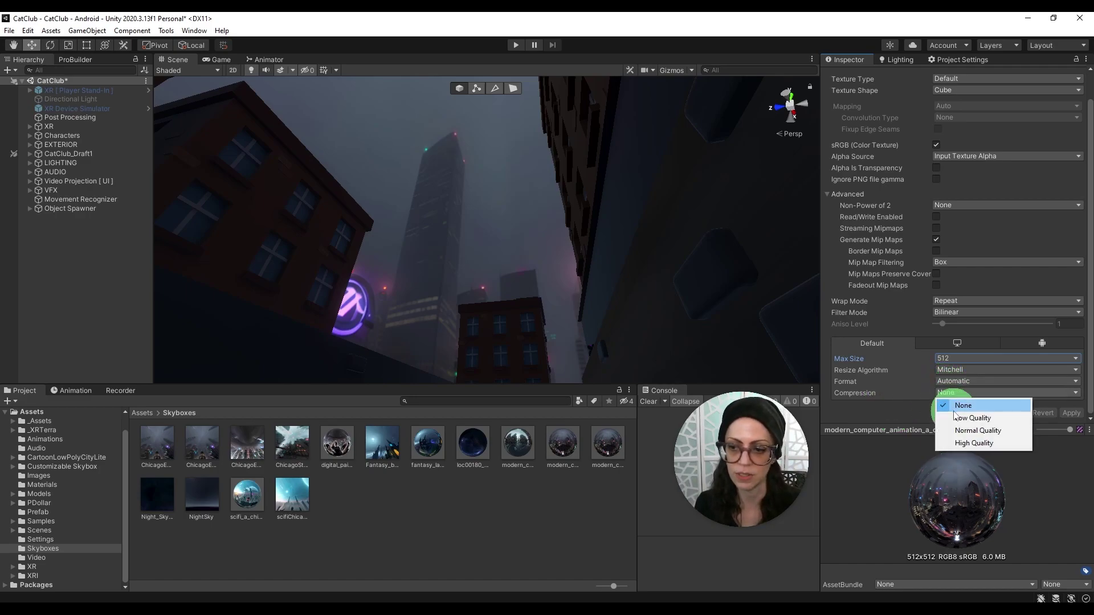
left_click(965, 431)
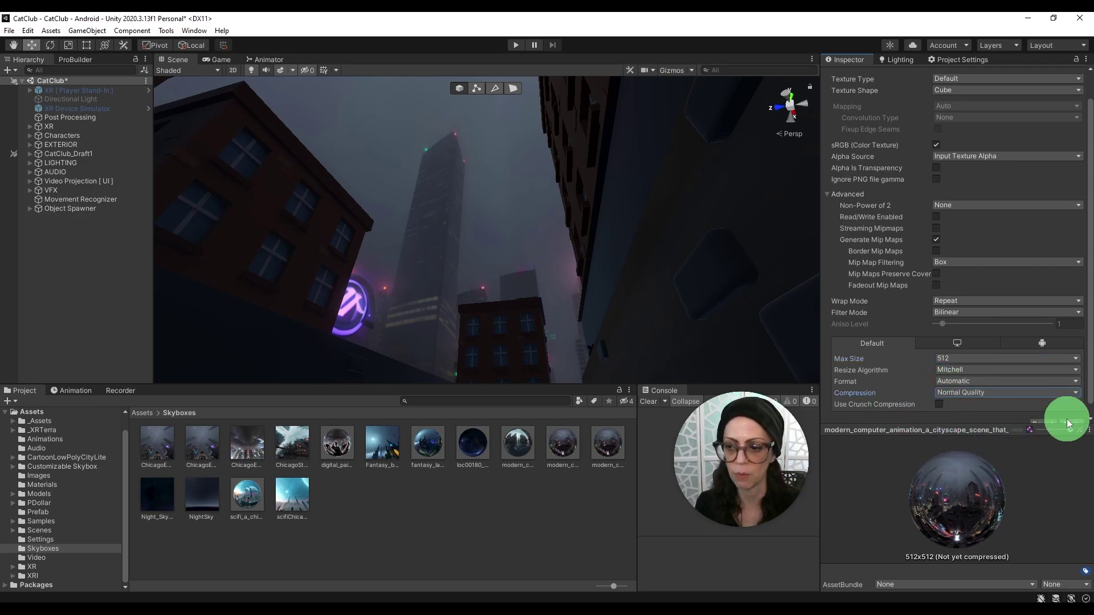
left_click(1071, 413)
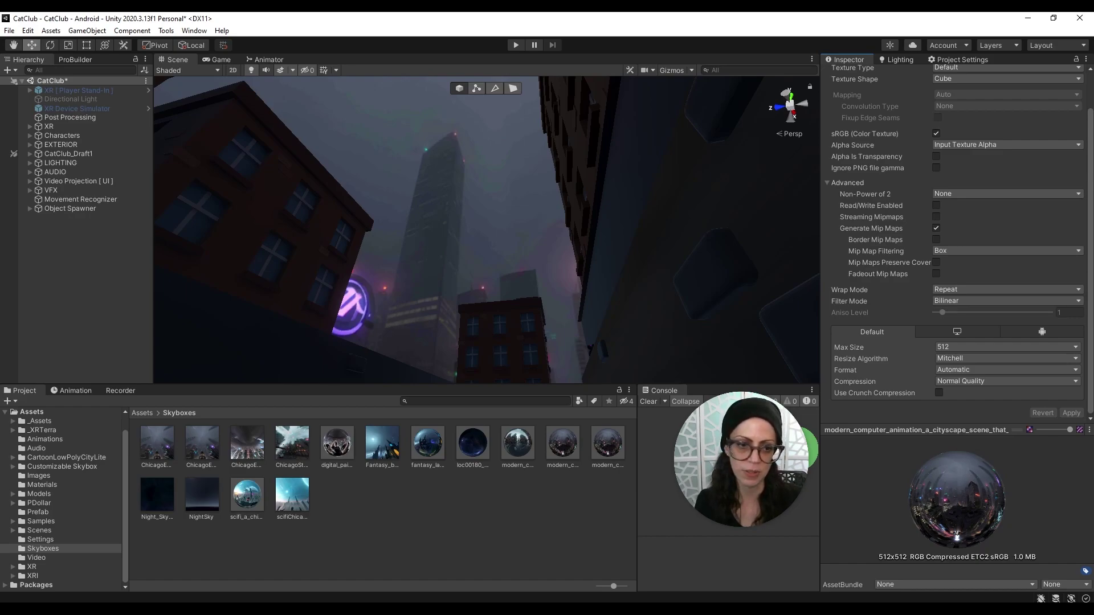
Look along the street toward the red building under the compressed cityscape sky
right_click_drag(577, 261, 435, 195)
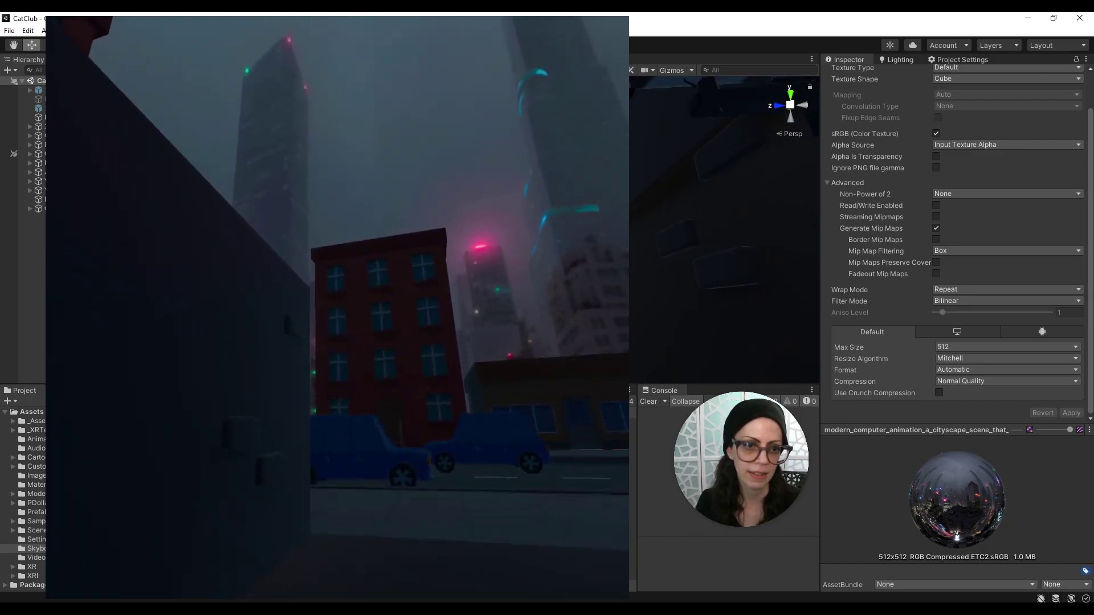
right_click_drag(434, 195, 435, 195)
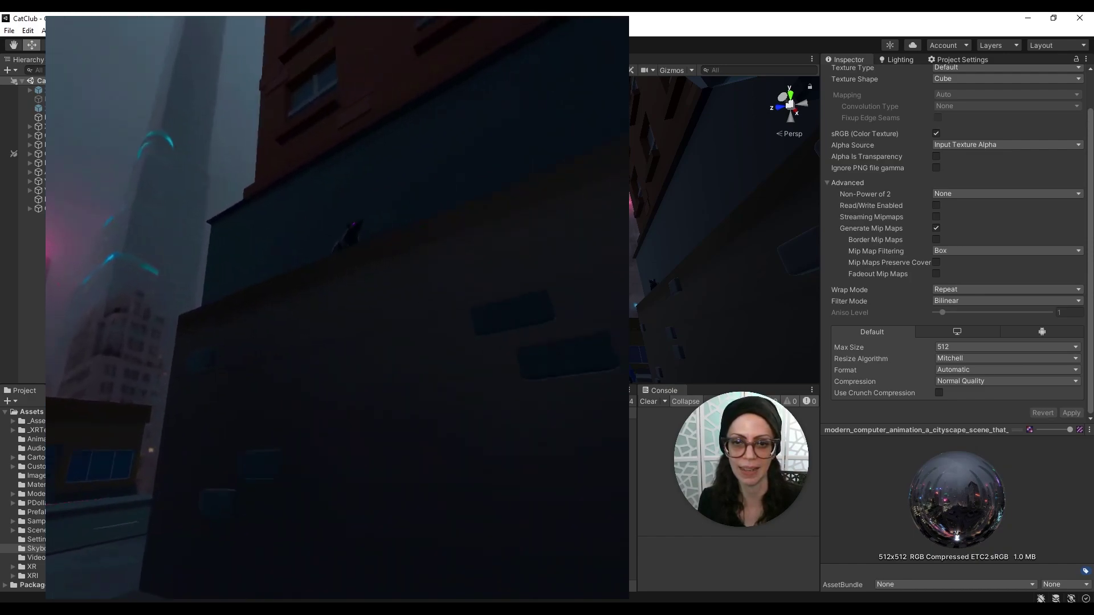
right_click_drag(399, 285, 388, 251)
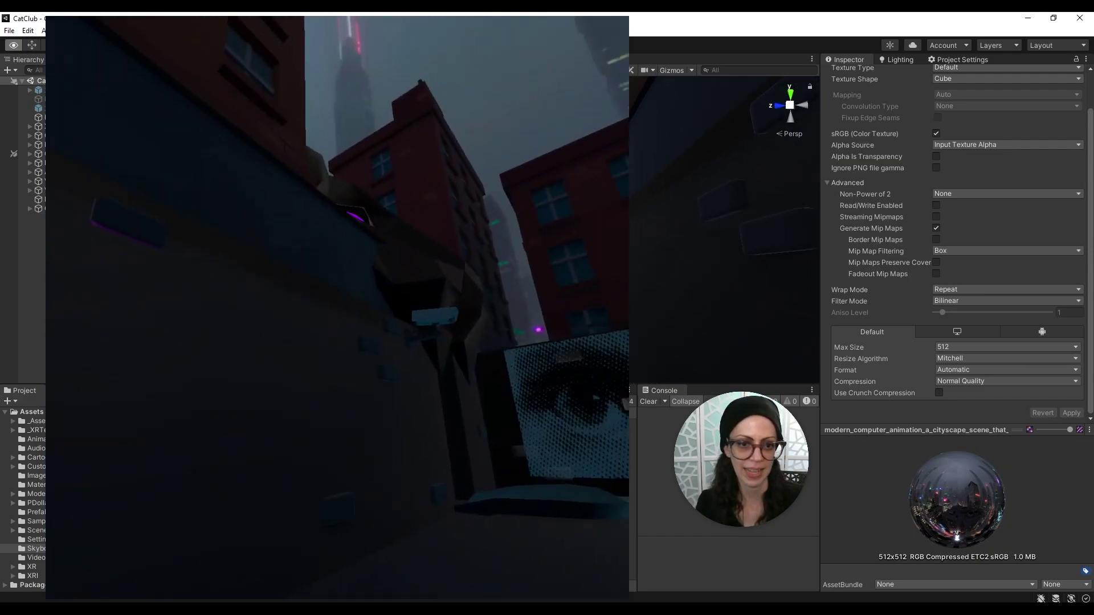